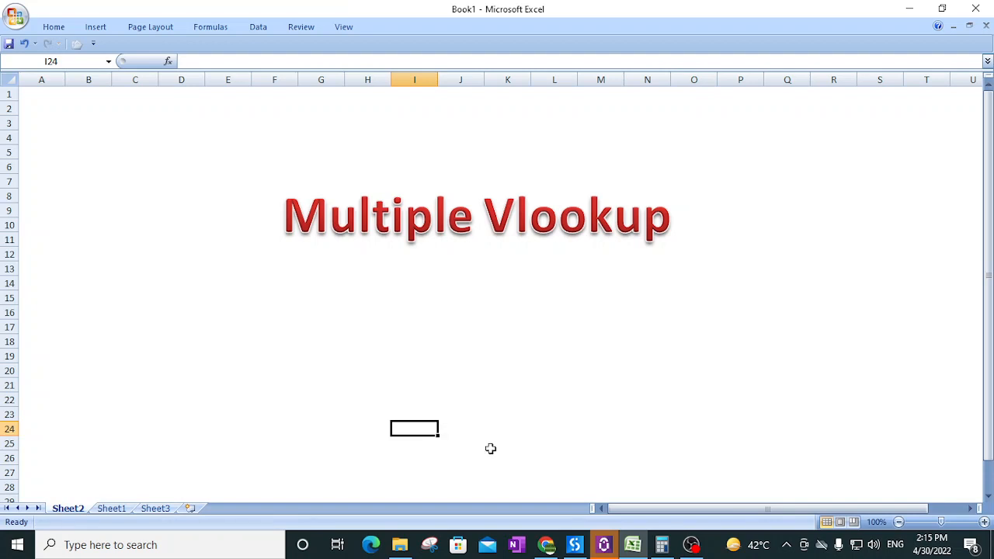
- Open Sheet1 and examine the India, South Africa and Japan city tables and the City/Q1/Q2 lookup table below them
{"action": "left_click", "coordinate": [111, 509]}
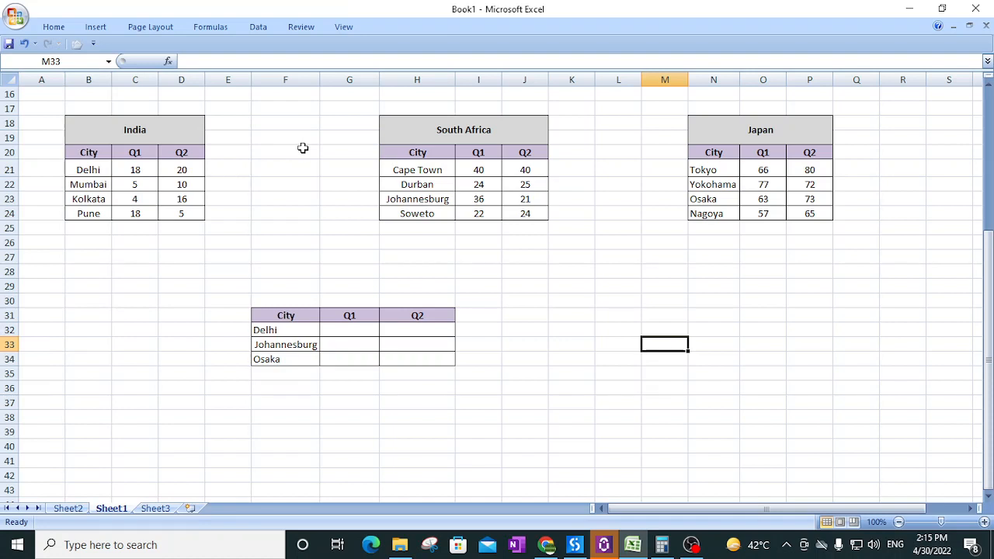
{"action": "left_click", "coordinate": [280, 165]}
{"action": "left_click", "coordinate": [155, 131]}
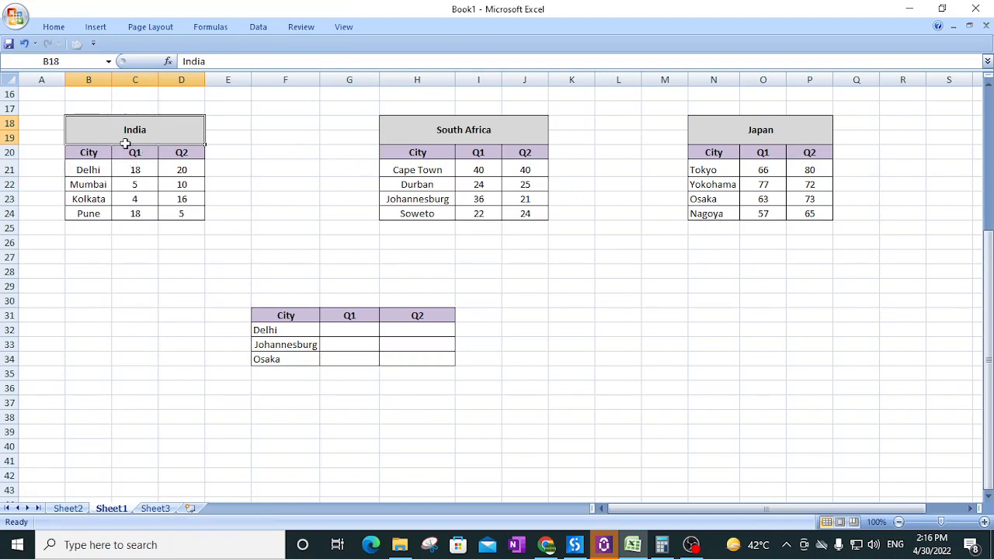
{"action": "left_click_drag", "start_coordinate": [127, 142], "coordinate": [184, 213]}
{"action": "left_click_drag", "start_coordinate": [404, 129], "coordinate": [516, 223]}
{"action": "left_click_drag", "start_coordinate": [727, 129], "coordinate": [794, 222]}
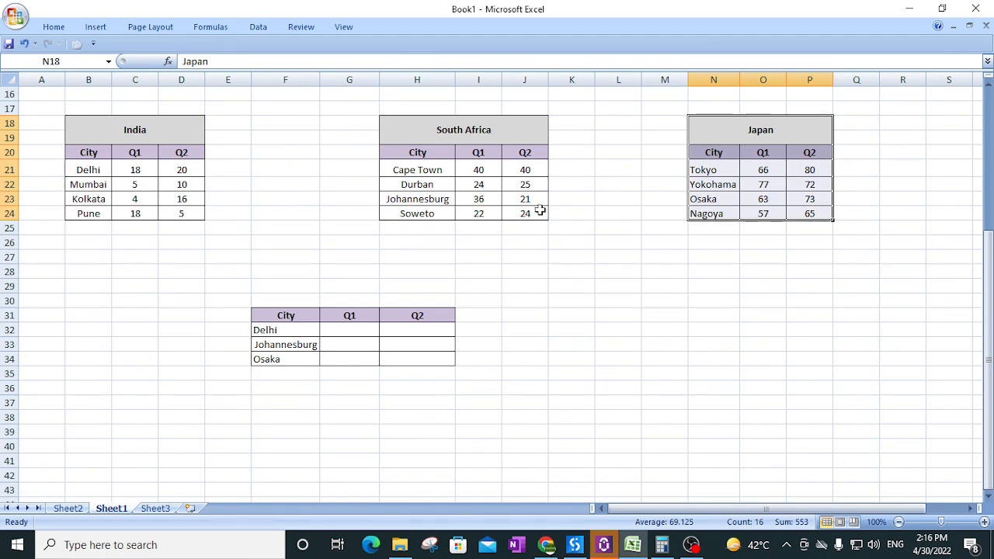
{"action": "left_click_drag", "start_coordinate": [291, 317], "coordinate": [425, 359]}
{"action": "left_click_drag", "start_coordinate": [294, 331], "coordinate": [292, 359]}
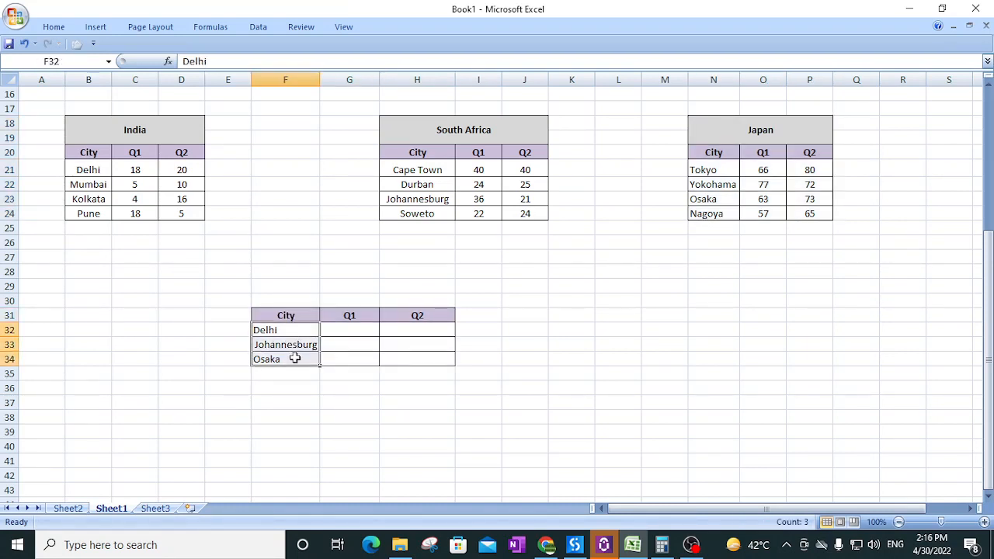
{"action": "left_click", "coordinate": [281, 330]}
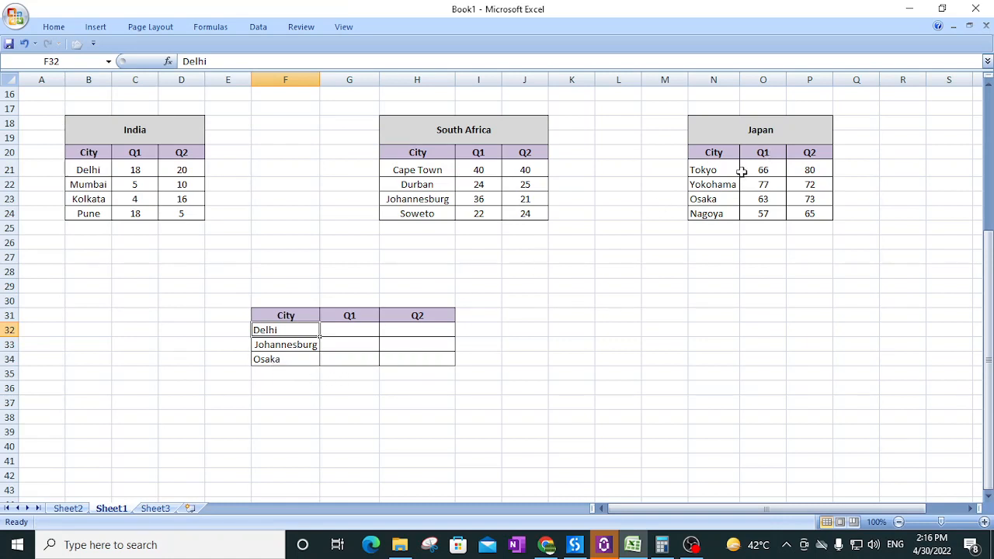
{"action": "left_click", "coordinate": [568, 386]}
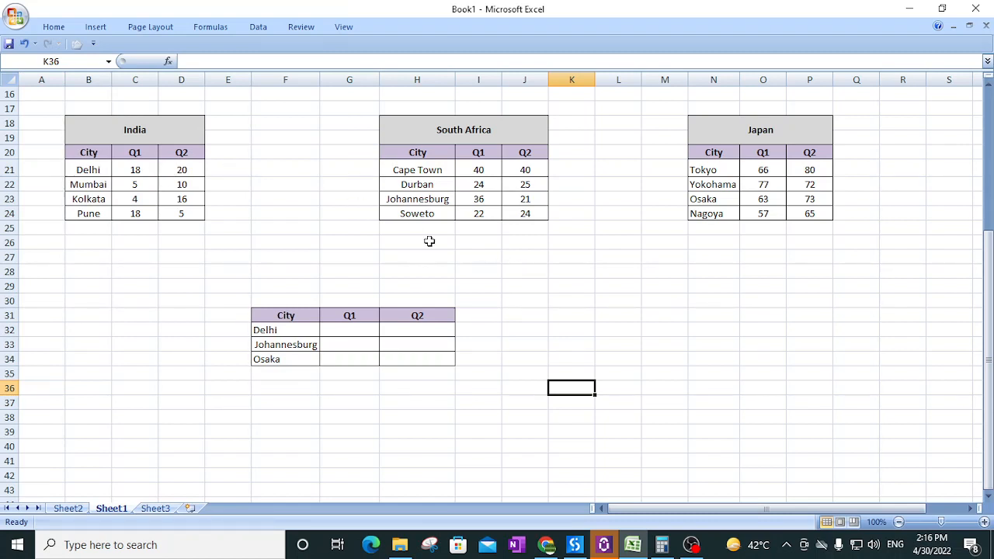
- Enter =VLOOKUP(F32,$B$20:$D$24,2,0) in G32 to look up Delhi's Q1 value in the India table
{"action": "left_click", "coordinate": [369, 330]}
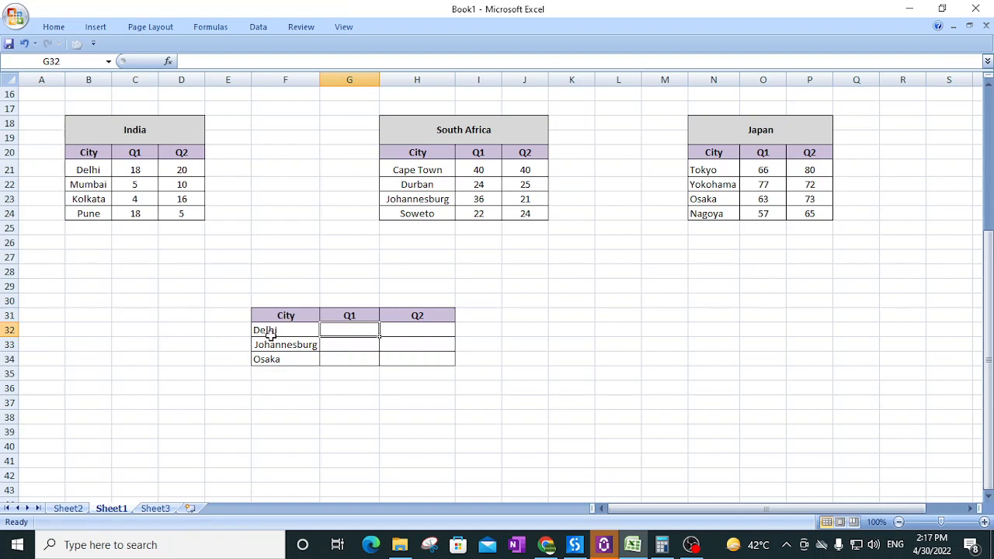
{"action": "type", "text": "=v"}
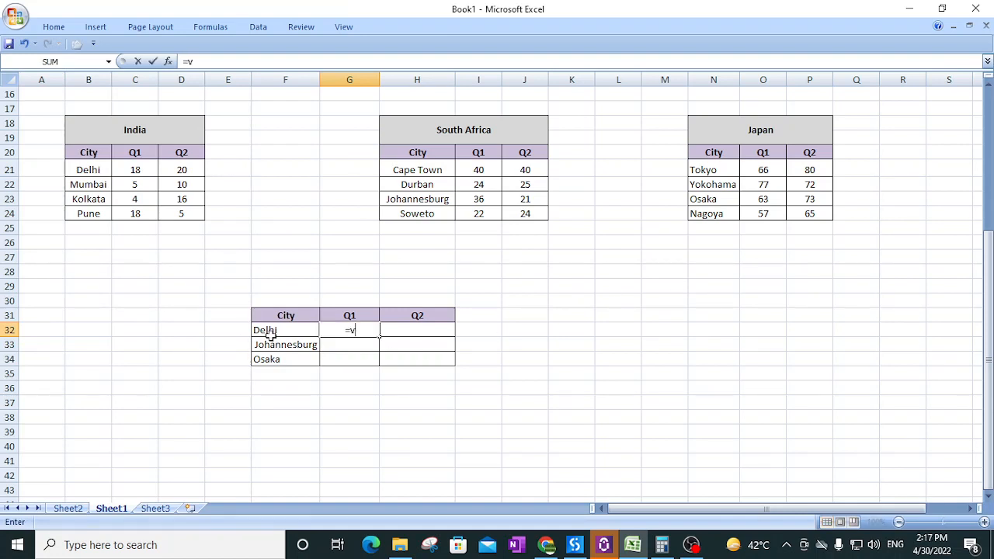
{"action": "type", "text": "l"}
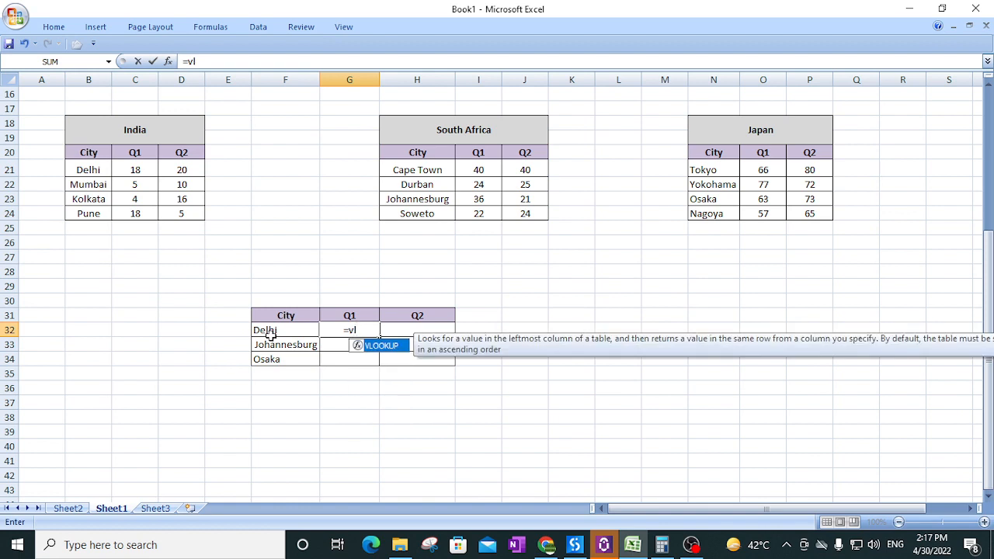
{"action": "key", "text": "Tab"}
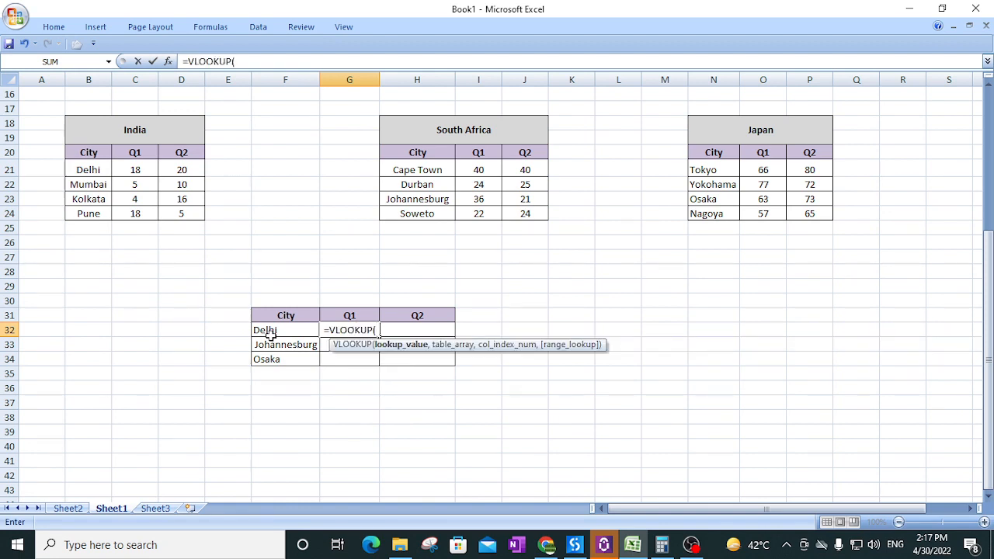
{"action": "left_click", "coordinate": [272, 332]}
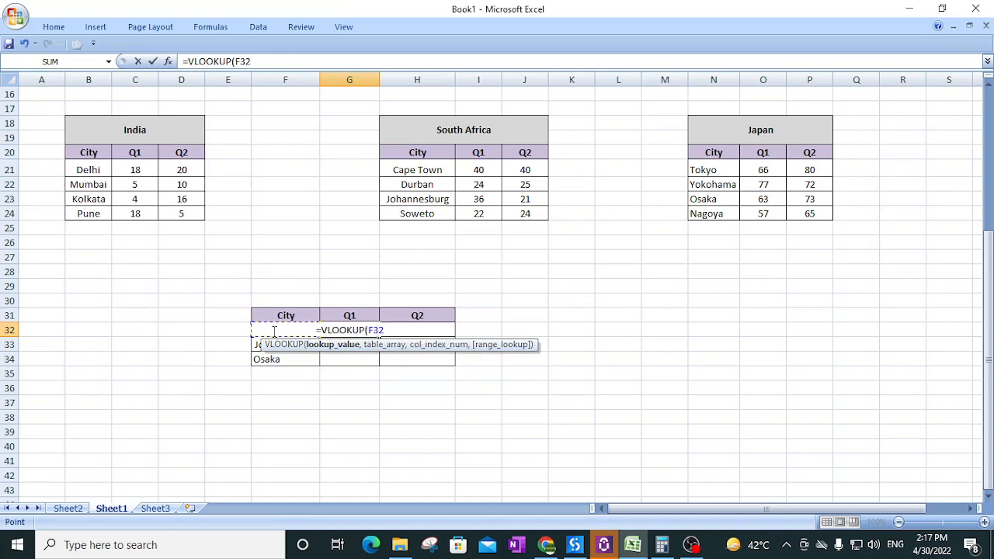
{"action": "type", "text": ","}
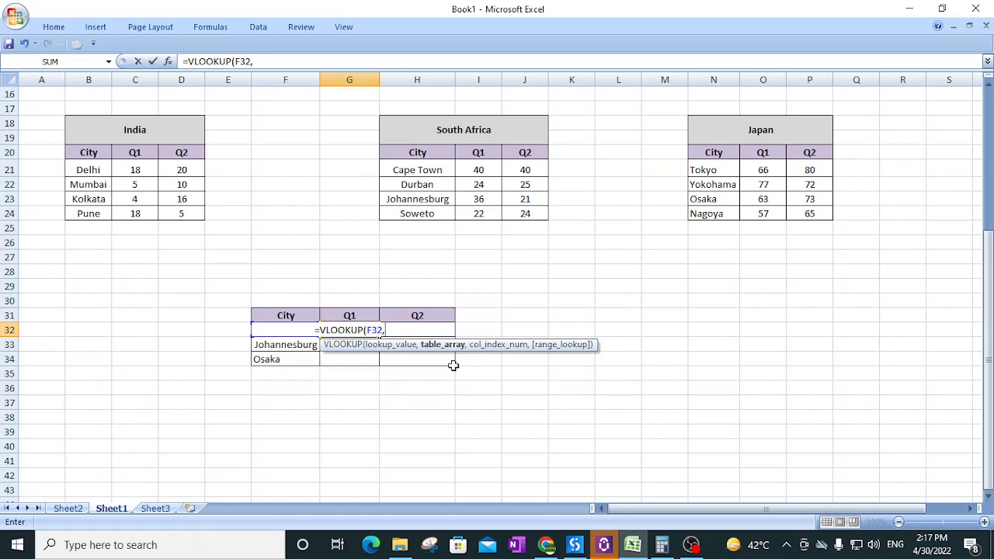
{"action": "left_click_drag", "start_coordinate": [92, 156], "coordinate": [182, 224]}
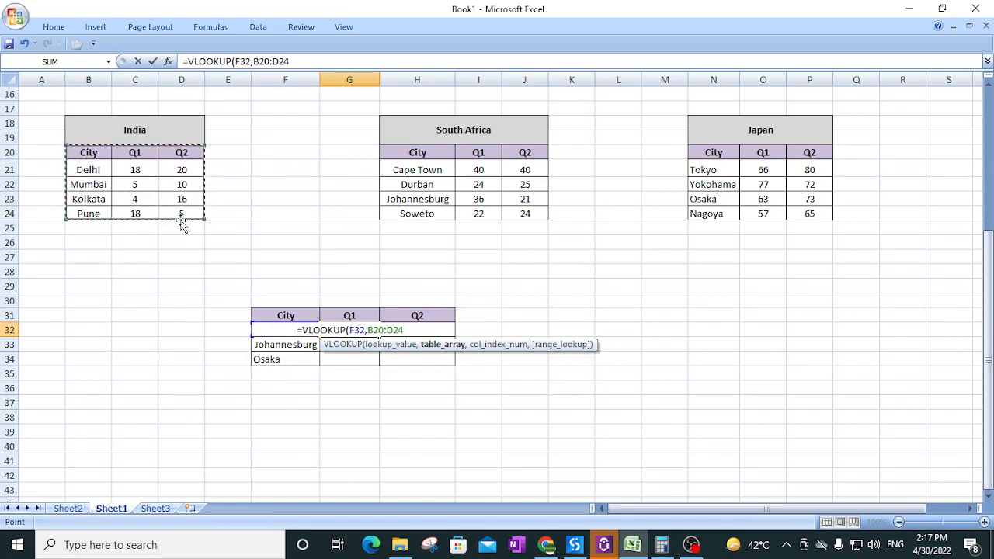
{"action": "key", "text": "F4"}
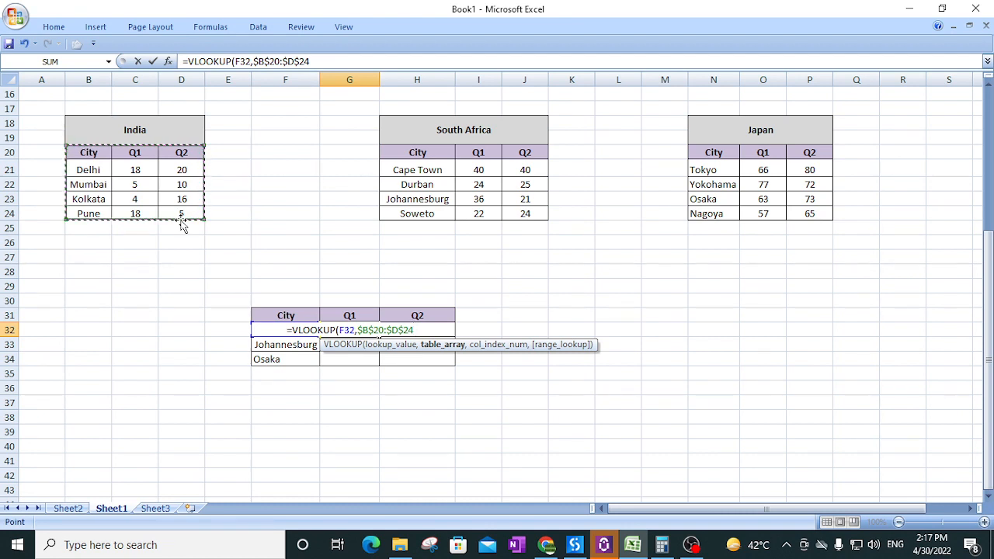
{"action": "type", "text": ","}
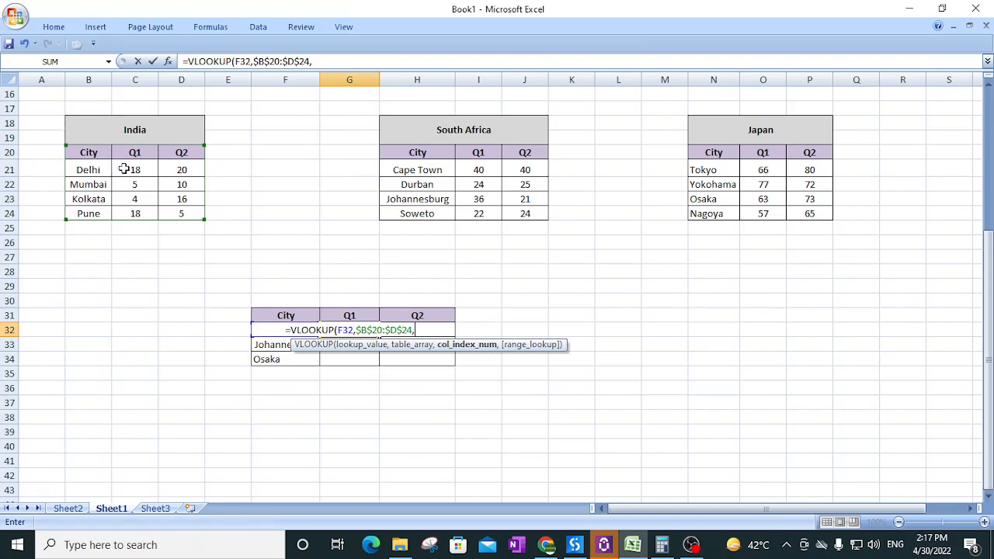
{"action": "type", "text": "2"}
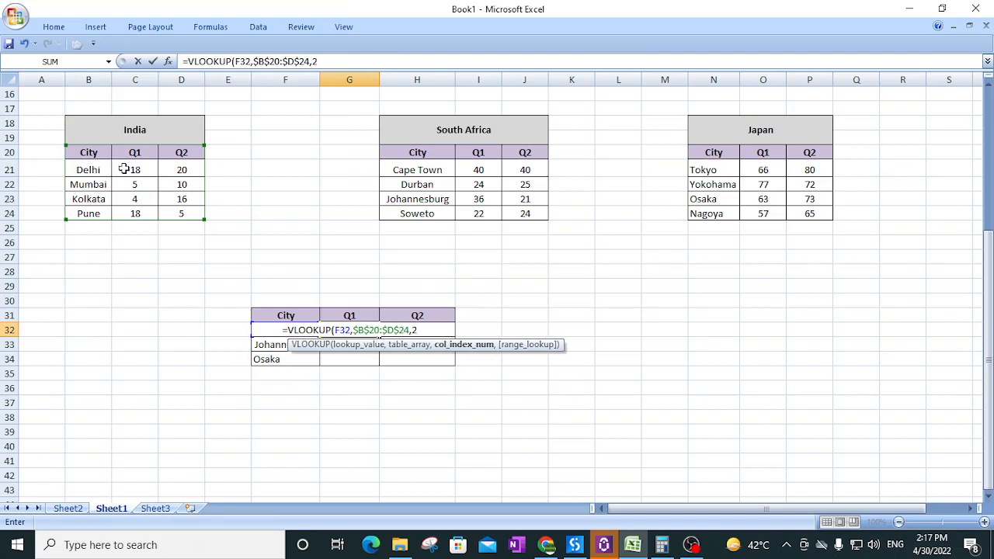
{"action": "type", "text": ",0"}
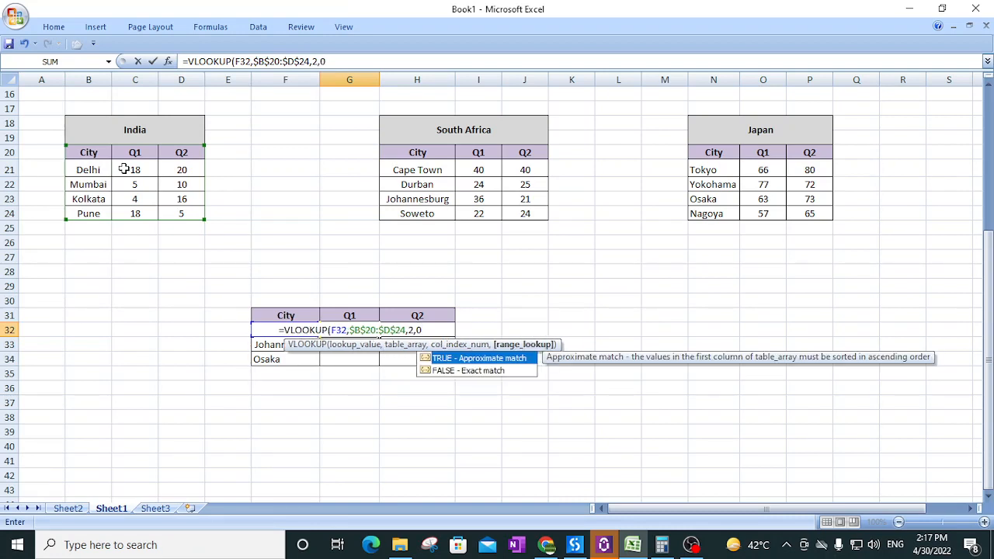
{"action": "type", "text": ")"}
{"action": "key", "text": "Return"}
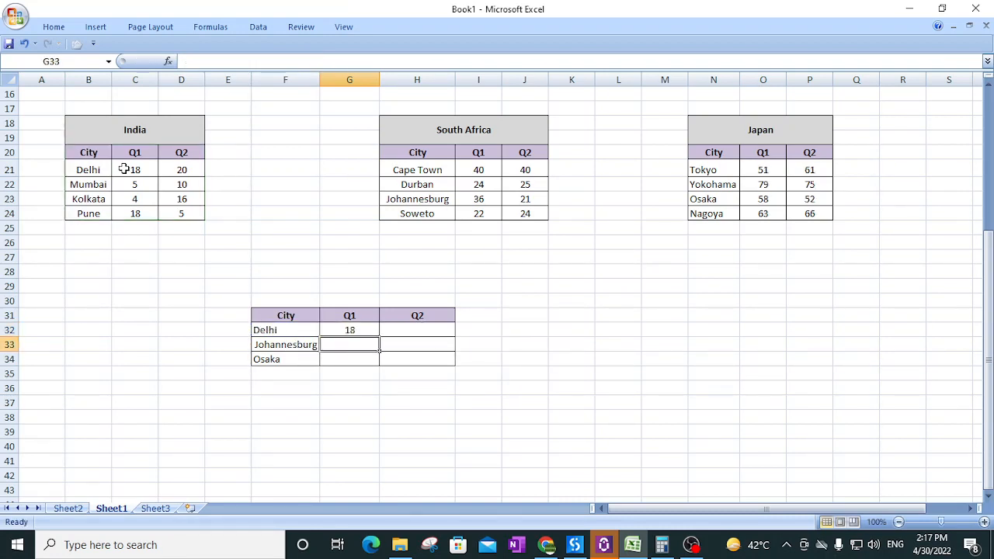
- Lock the column of the lookup value in G32's formula so that it reads $F32
{"action": "left_click", "coordinate": [138, 167]}
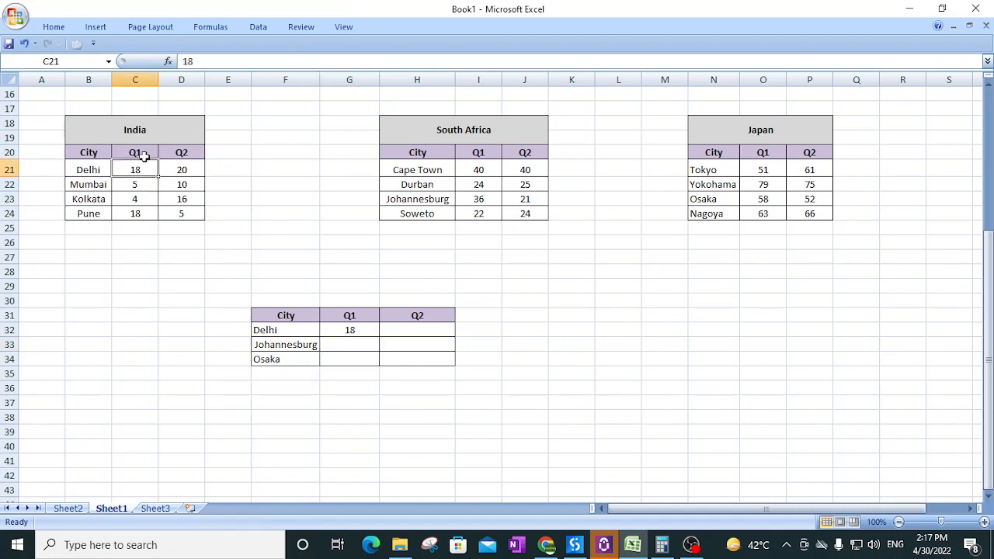
{"action": "left_click", "coordinate": [349, 331]}
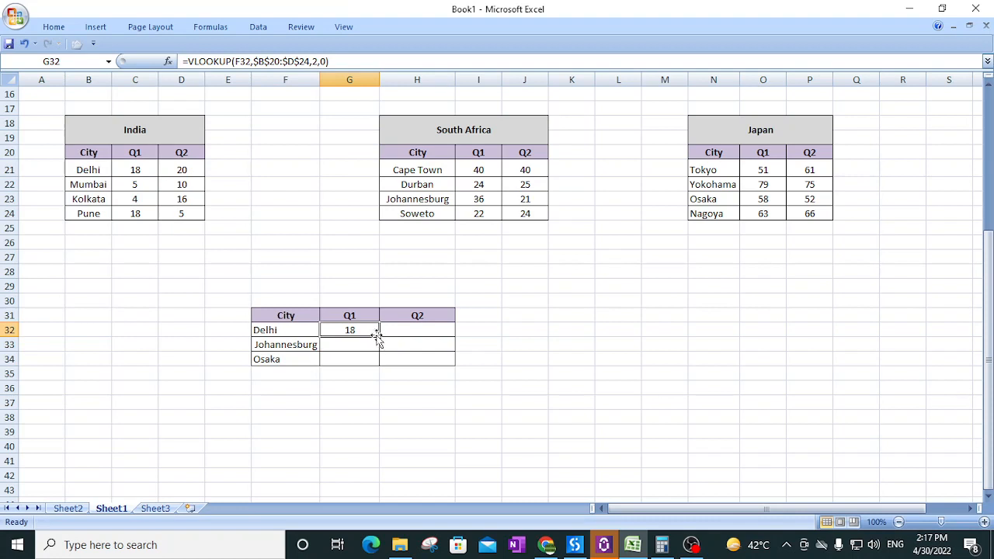
{"action": "left_click", "coordinate": [236, 62]}
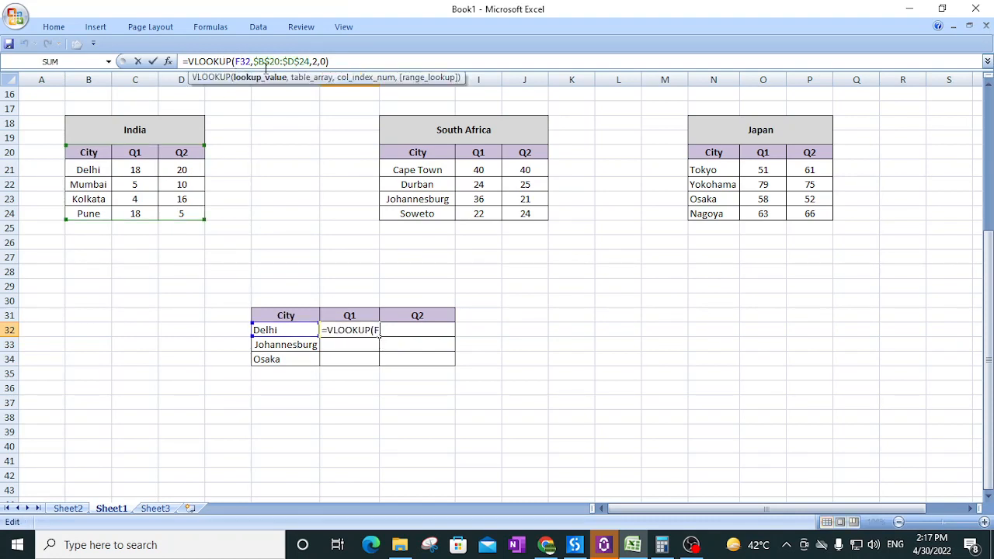
{"action": "key", "text": "F4"}
{"action": "key", "text": "F4"}
{"action": "key", "text": "F4"}
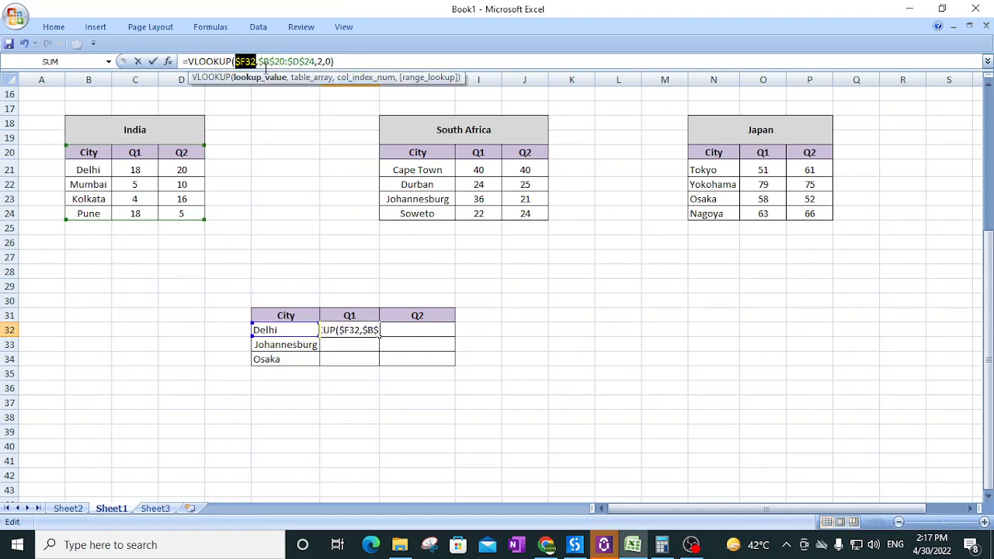
{"action": "key", "text": "Return"}
- Copy the G32 formula across to H32 and set its column index to 3 for Delhi's Q2 value
{"action": "left_click", "coordinate": [353, 332]}
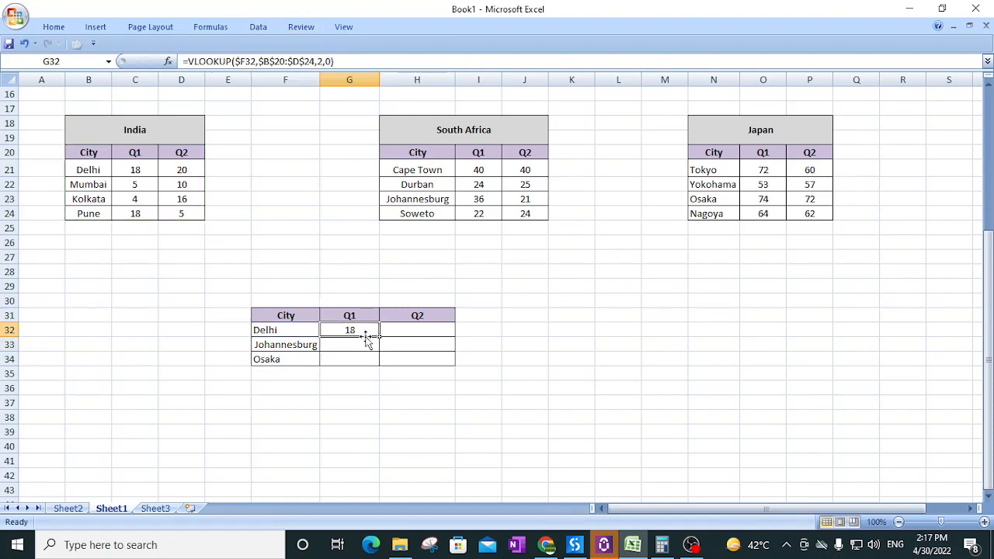
{"action": "left_click_drag", "start_coordinate": [379, 337], "coordinate": [434, 334]}
{"action": "left_click", "coordinate": [421, 329]}
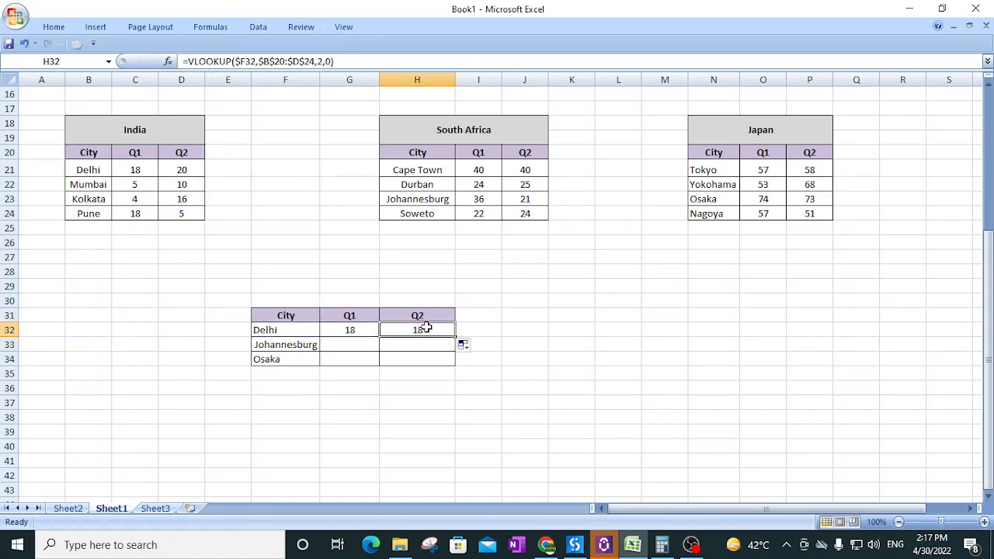
{"action": "left_click", "coordinate": [327, 60]}
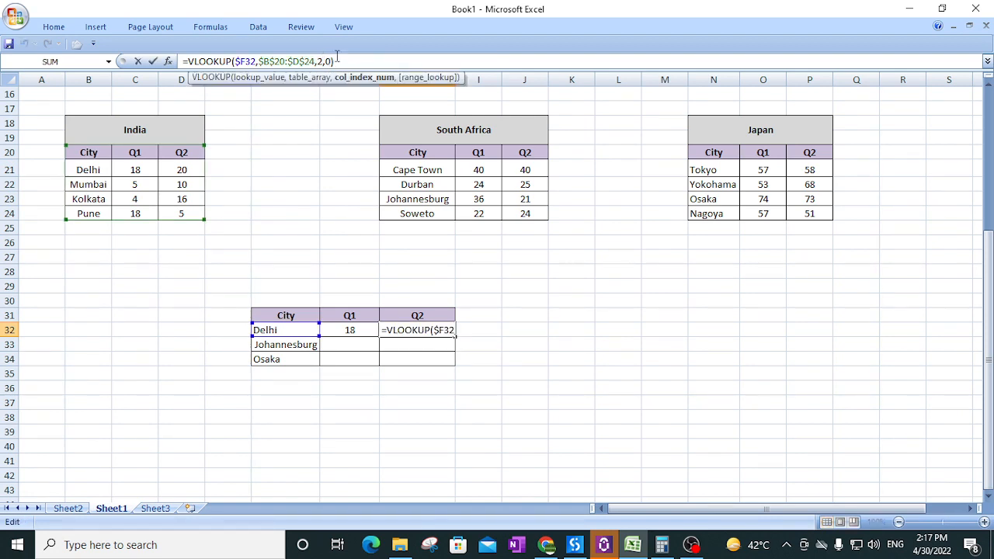
{"action": "key", "text": "BackSpace"}
{"action": "type", "text": "3"}
{"action": "key", "text": "Return"}
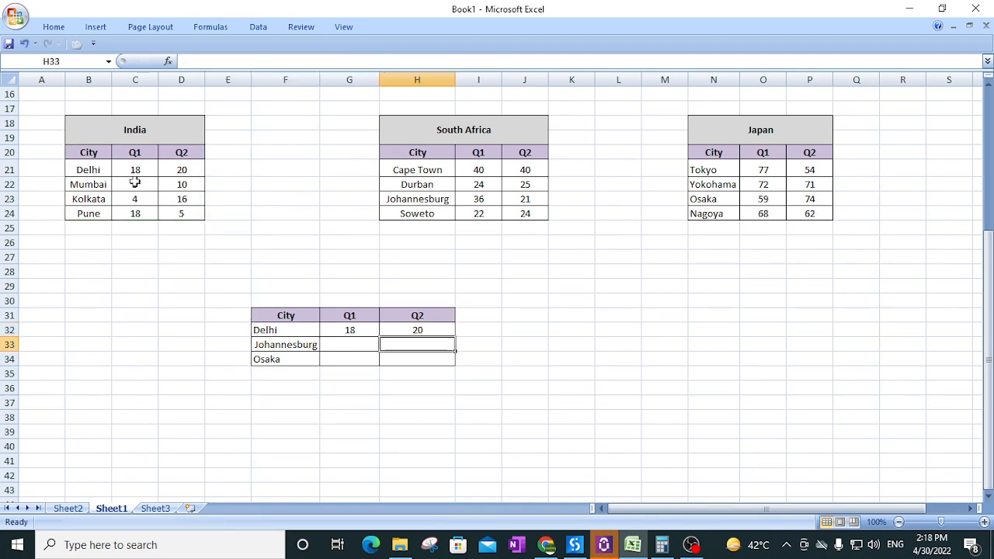
- Fill the VLOOKUP formulas in G32:H32 down to row 34 for Johannesburg and Osaka
{"action": "left_click", "coordinate": [96, 168]}
{"action": "left_click", "coordinate": [138, 169]}
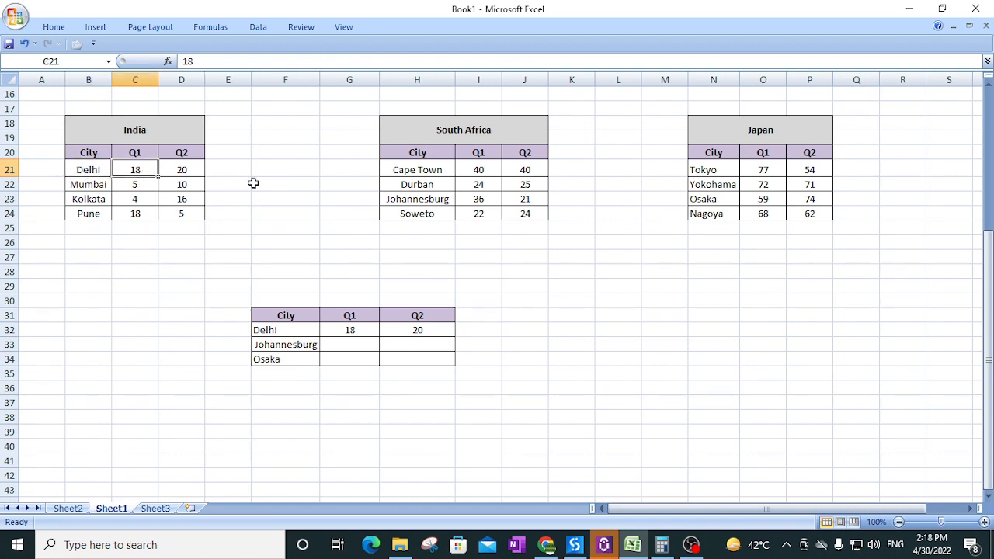
{"action": "left_click", "coordinate": [351, 329]}
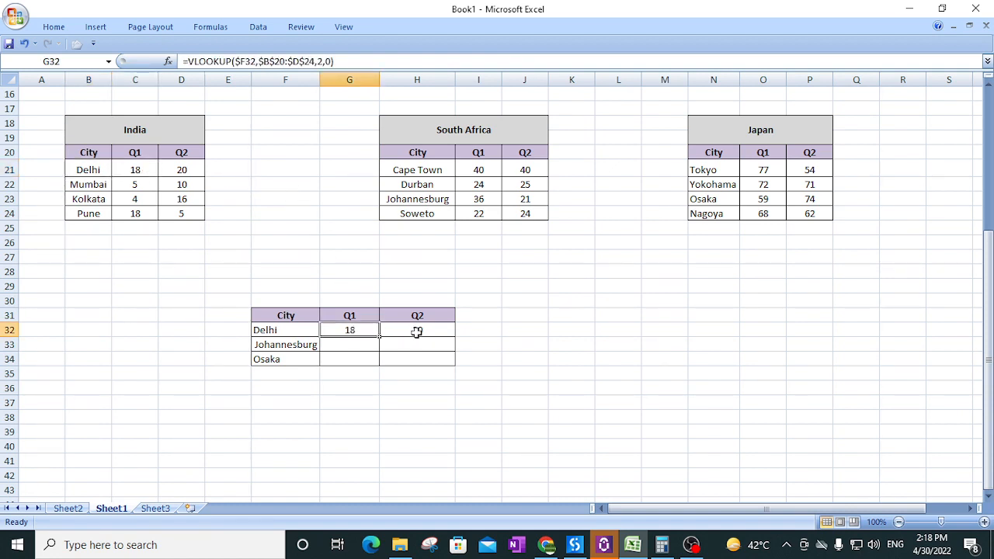
{"action": "left_click", "coordinate": [417, 331], "text": "shift"}
{"action": "left_click_drag", "start_coordinate": [455, 338], "coordinate": [455, 362]}
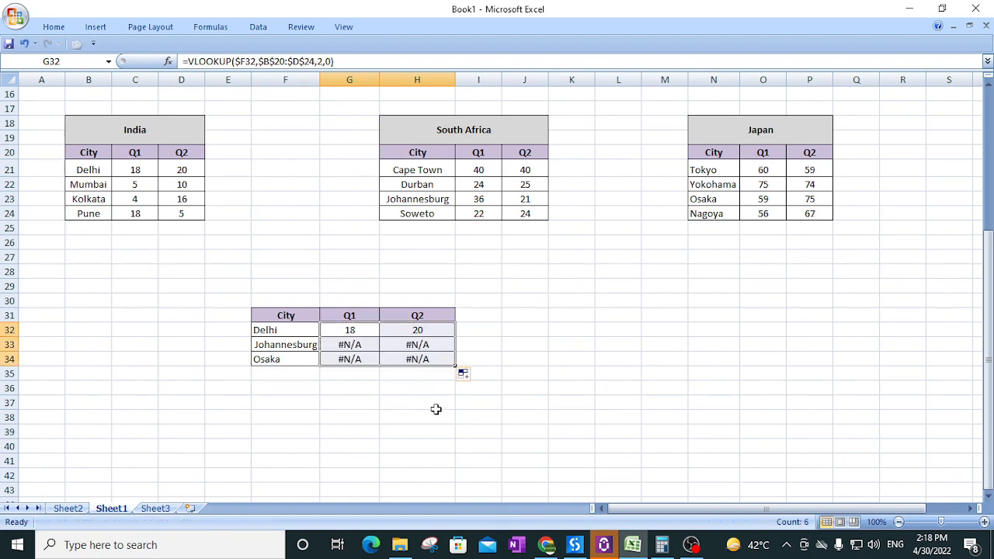
- Compare the lookup results in G32:H34 with the three country tables, checking Delhi's Q1 and Q2 against the India table
{"action": "left_click", "coordinate": [351, 346]}
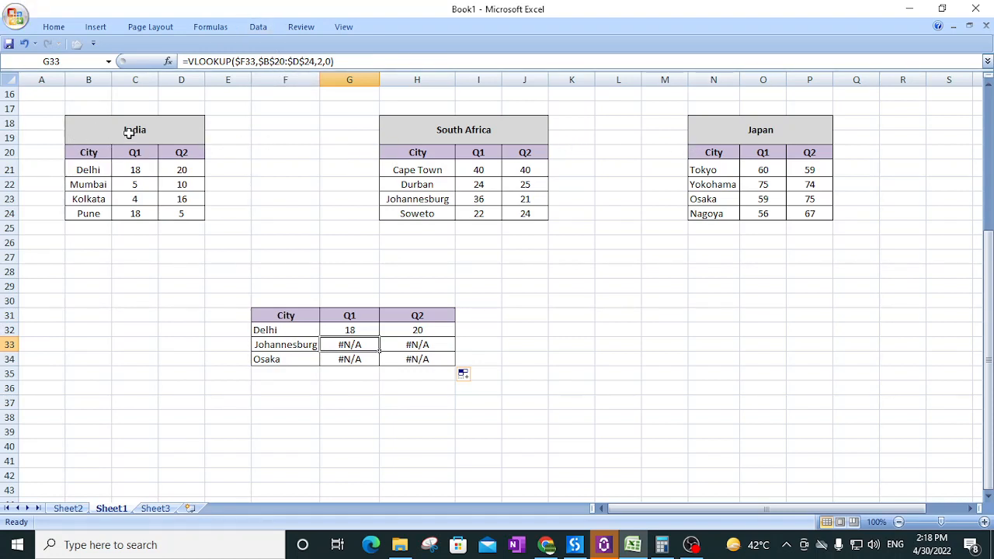
{"action": "left_click_drag", "start_coordinate": [130, 132], "coordinate": [196, 214]}
{"action": "left_click_drag", "start_coordinate": [419, 128], "coordinate": [525, 211]}
{"action": "left_click_drag", "start_coordinate": [745, 126], "coordinate": [799, 200]}
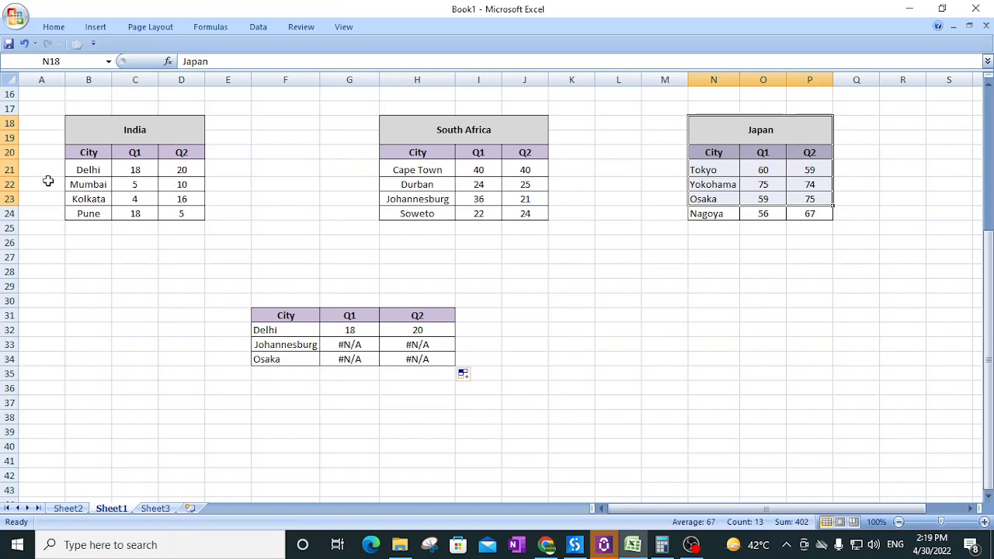
{"action": "left_click_drag", "start_coordinate": [101, 153], "coordinate": [197, 220]}
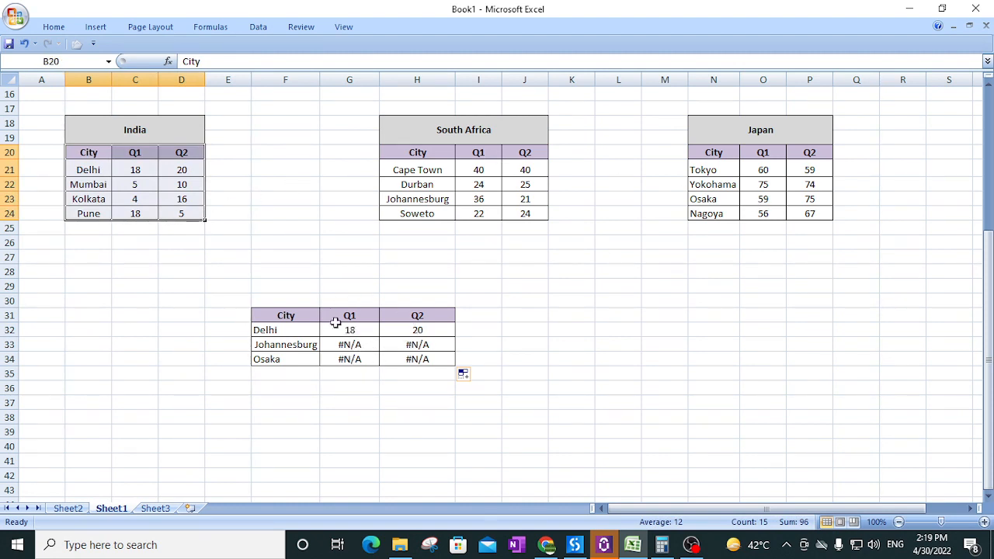
{"action": "left_click_drag", "start_coordinate": [348, 330], "coordinate": [417, 331]}
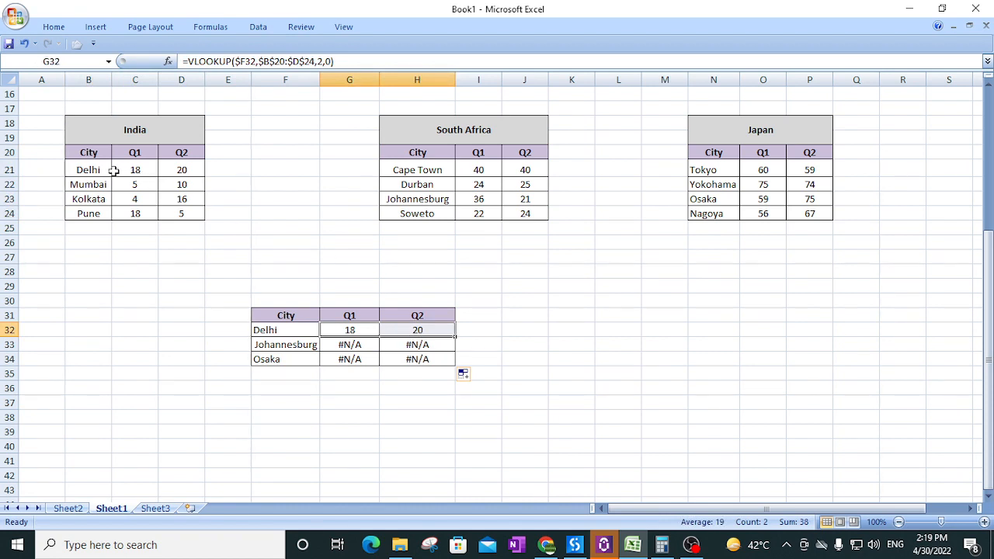
{"action": "left_click_drag", "start_coordinate": [113, 171], "coordinate": [185, 179]}
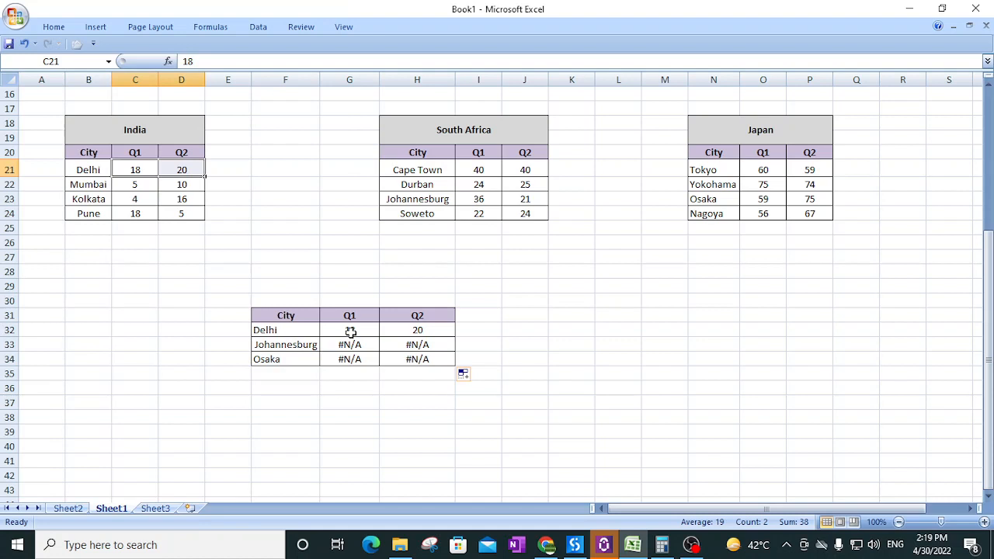
{"action": "left_click_drag", "start_coordinate": [350, 331], "coordinate": [417, 361]}
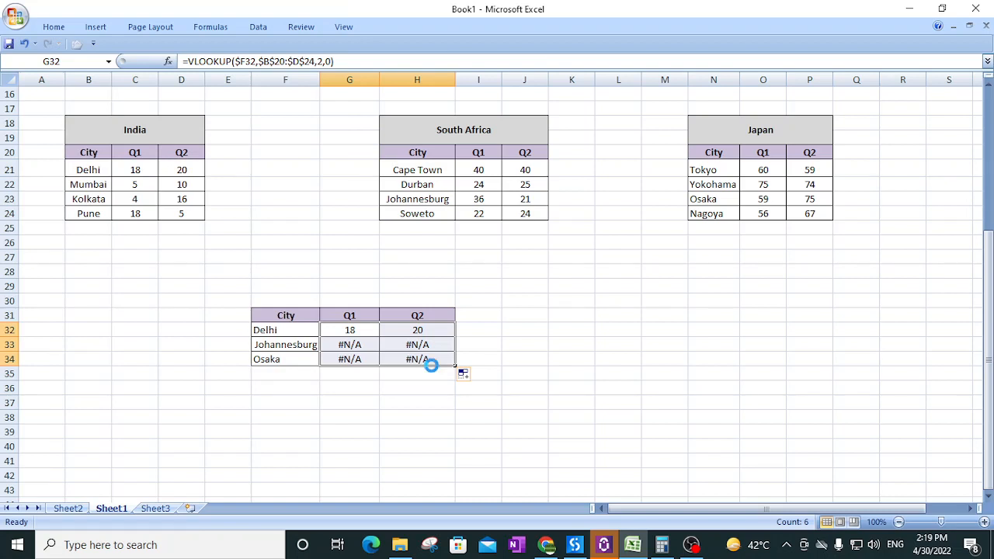
- Clear the VLOOKUP formulas from the Q1 and Q2 cells G32:H34
{"action": "key", "text": "Delete"}
- Enter the test formula =COLUMN(A16) in the empty cell L32
{"action": "left_click", "coordinate": [608, 327]}
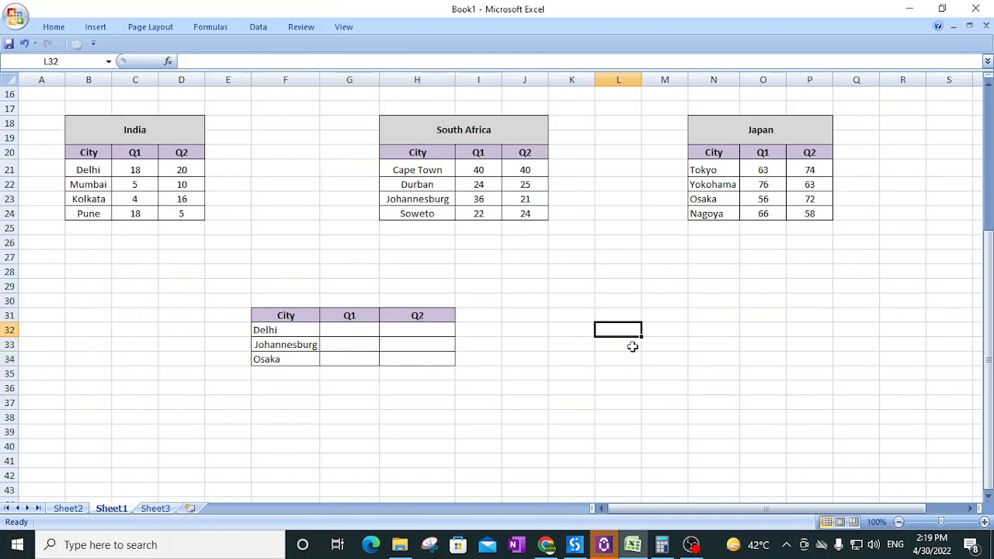
{"action": "type", "text": "=cp"}
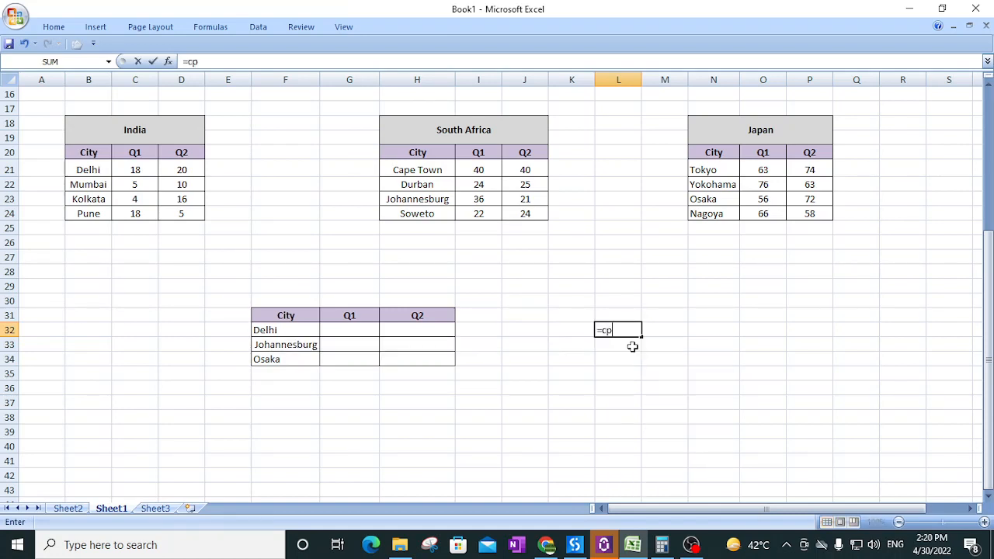
{"action": "key", "text": "BackSpace"}
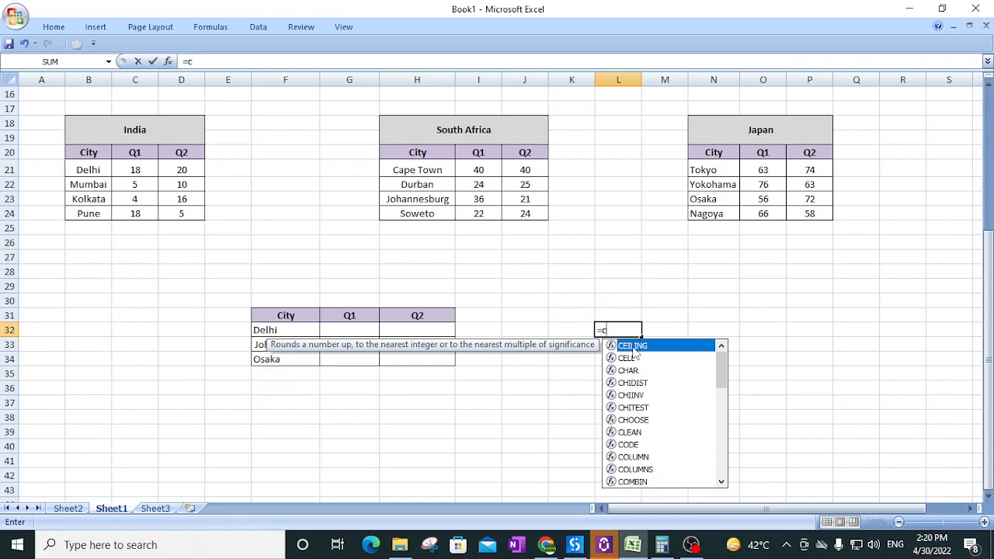
{"action": "type", "text": "o"}
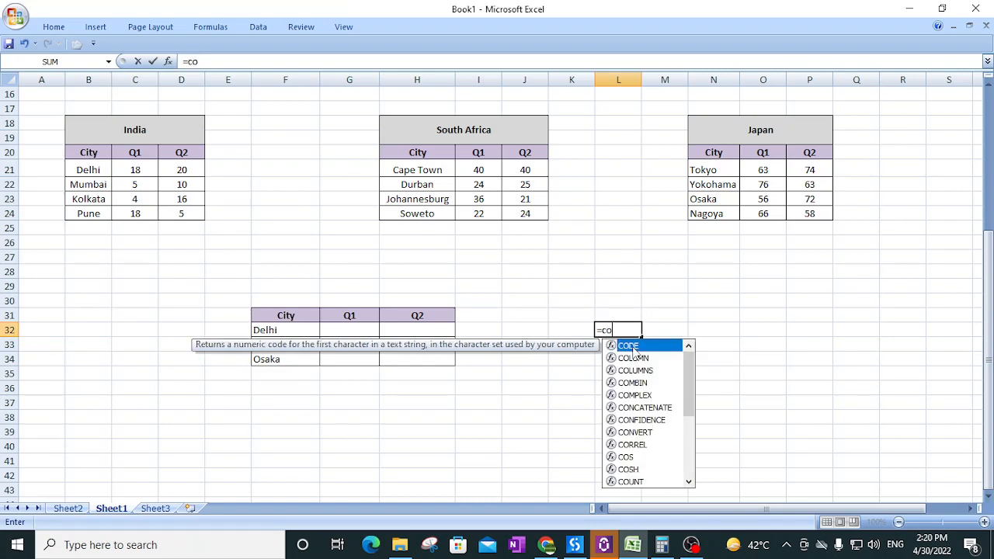
{"action": "key", "text": "Down"}
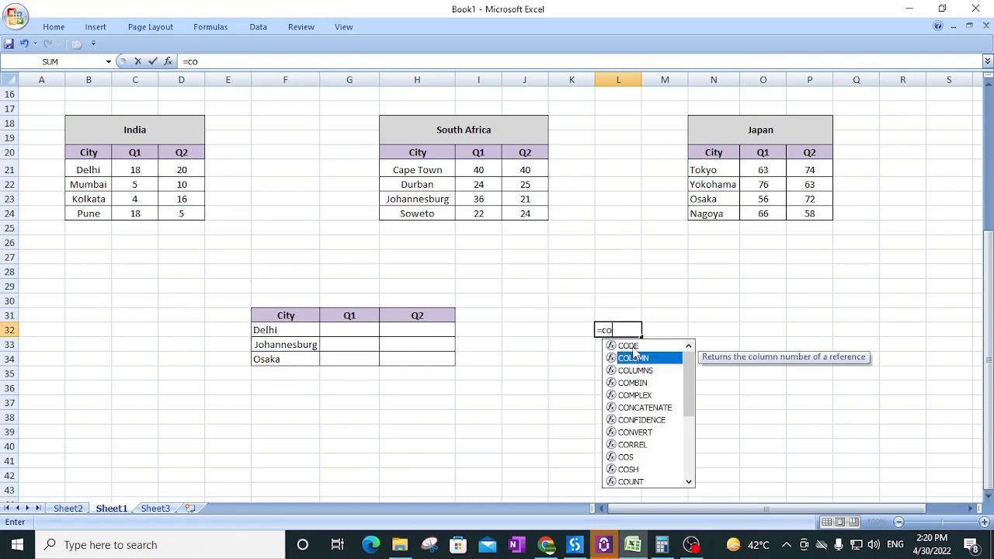
{"action": "double_click", "coordinate": [634, 357]}
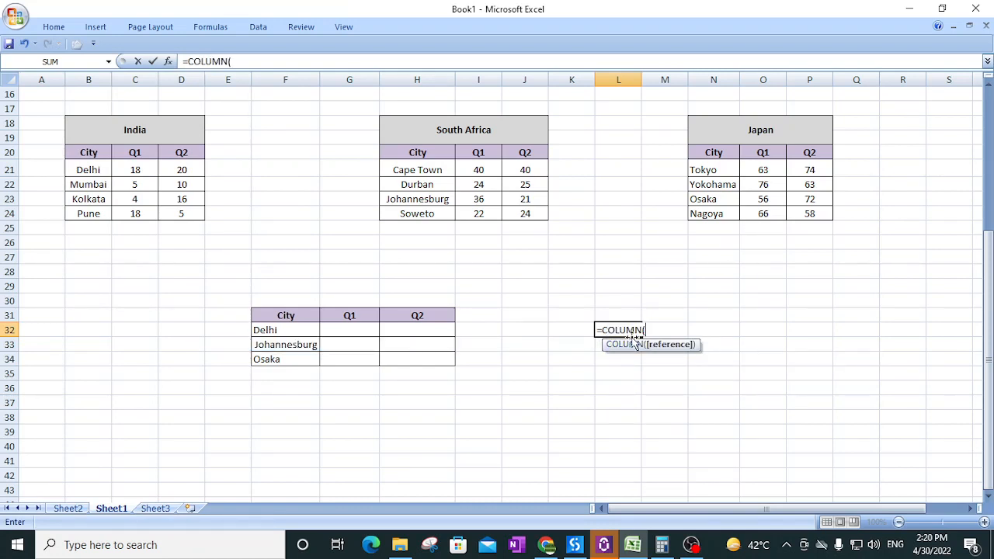
{"action": "left_click", "coordinate": [37, 97]}
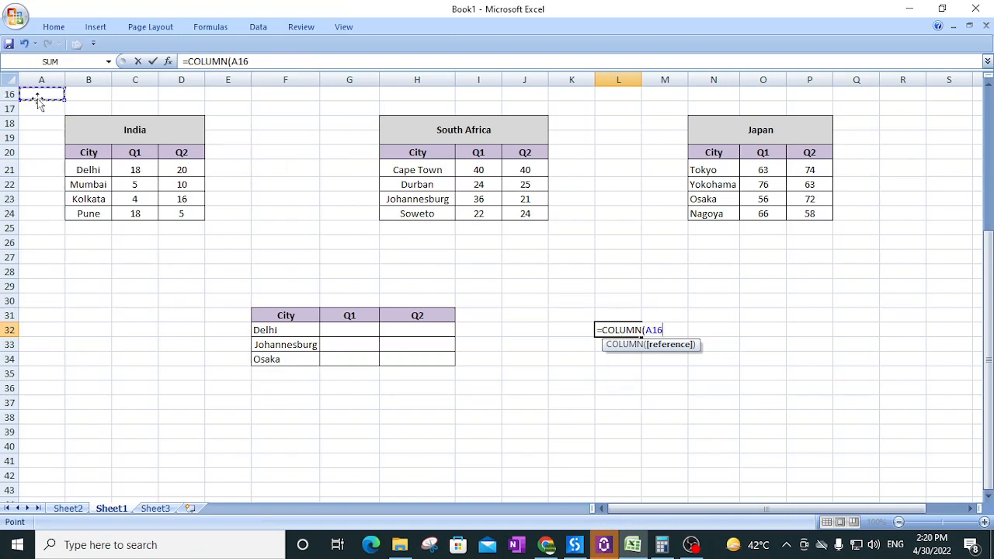
{"action": "type", "text": ")"}
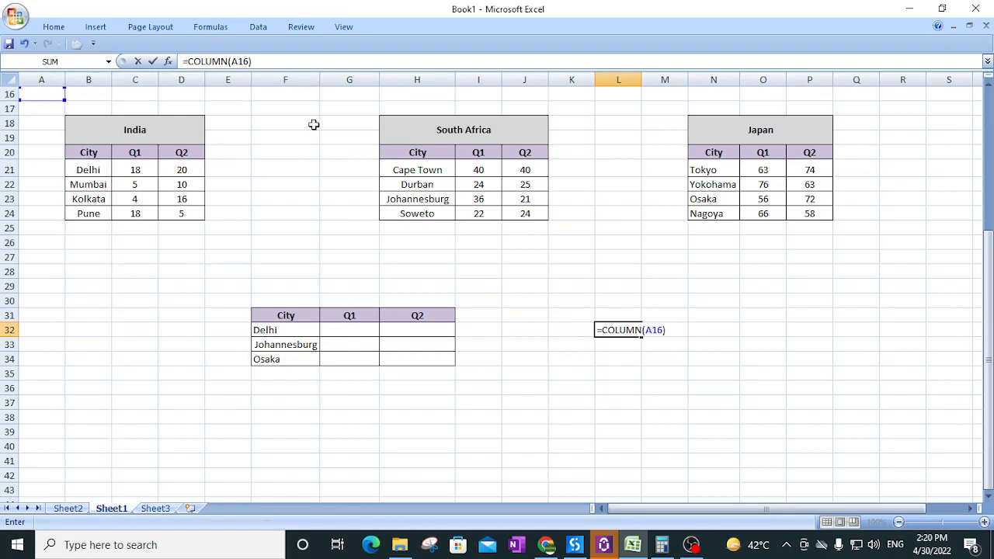
{"action": "key", "text": "Return"}
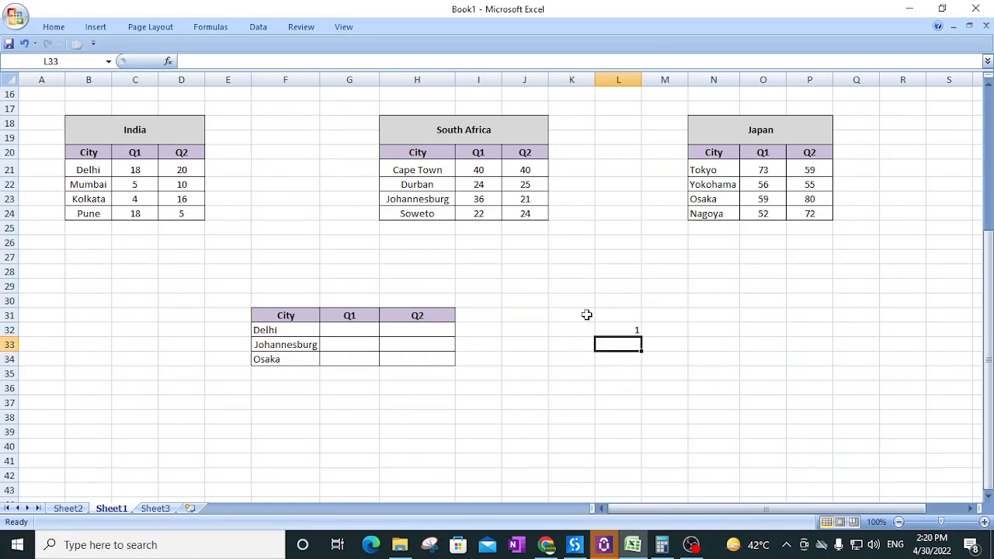
- Fill the COLUMN formula from L32 across to N32, inspecting the cell references in M32 and N32
{"action": "left_click", "coordinate": [632, 331]}
{"action": "left_click_drag", "start_coordinate": [647, 335], "coordinate": [688, 340]}
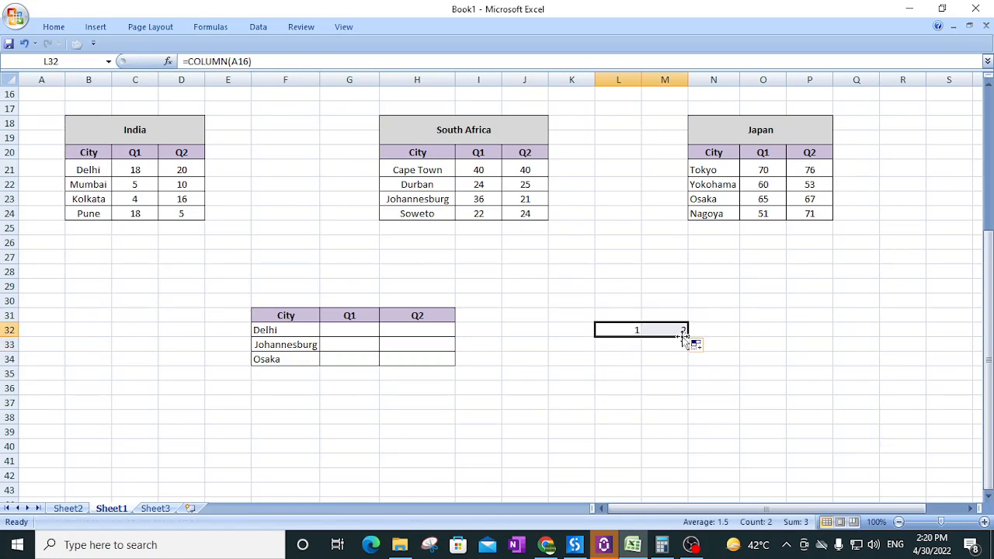
{"action": "double_click", "coordinate": [684, 330]}
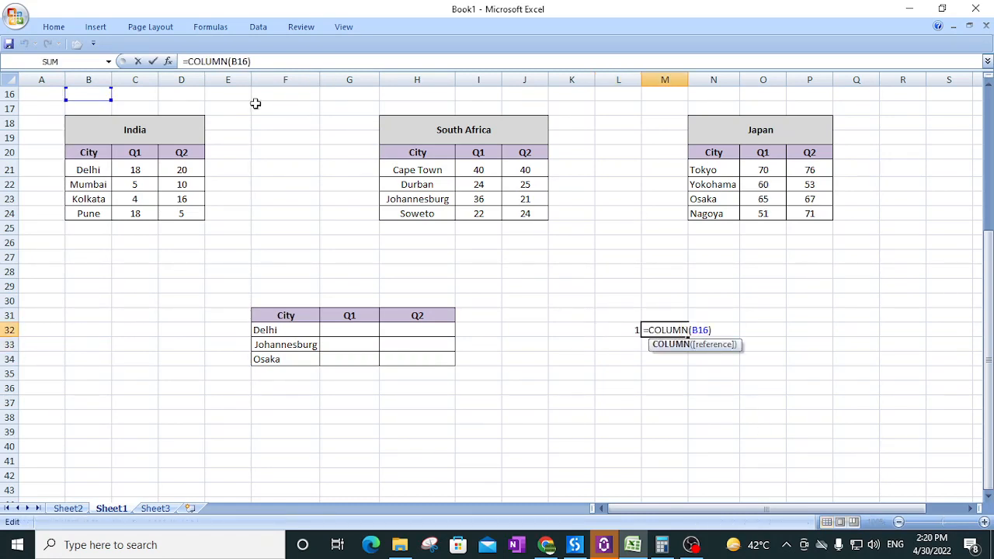
{"action": "key", "text": "Escape"}
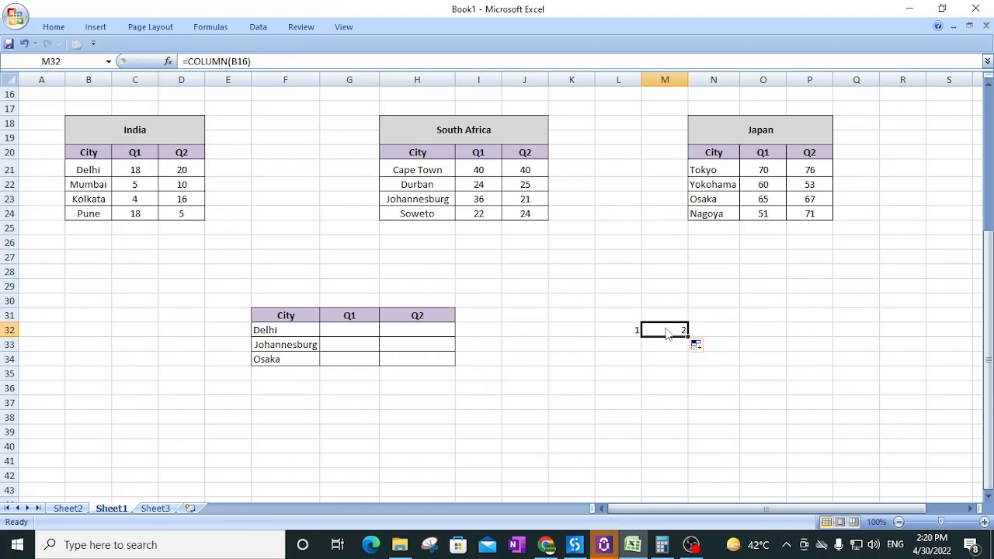
{"action": "left_click_drag", "start_coordinate": [686, 336], "coordinate": [736, 334]}
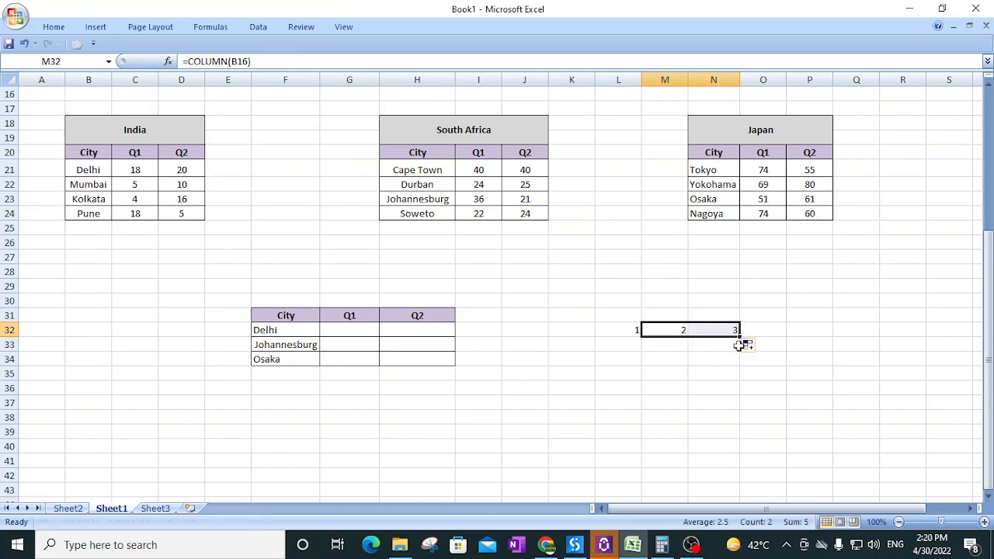
{"action": "double_click", "coordinate": [710, 326]}
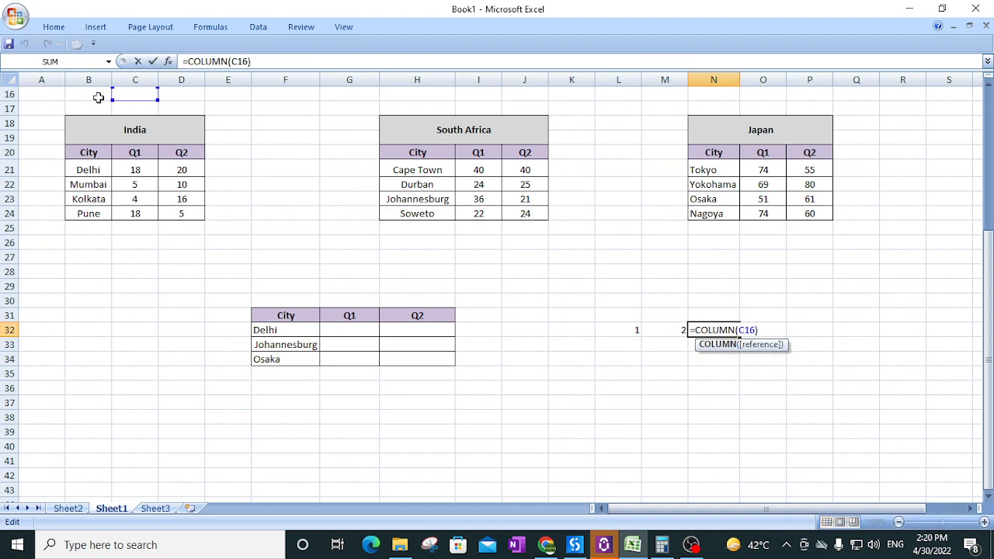
{"action": "key", "text": "Escape"}
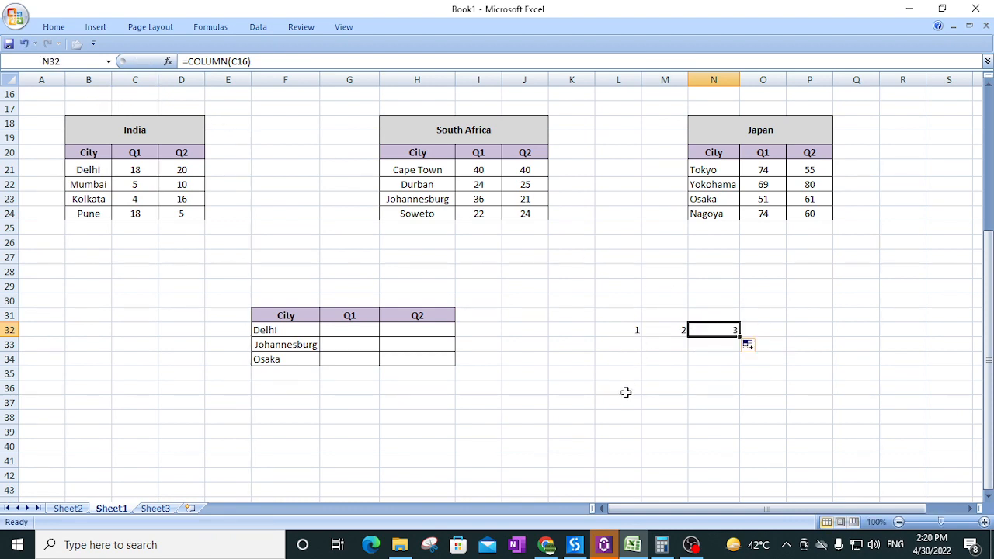
{"action": "left_click", "coordinate": [623, 391]}
{"action": "left_click", "coordinate": [635, 332]}
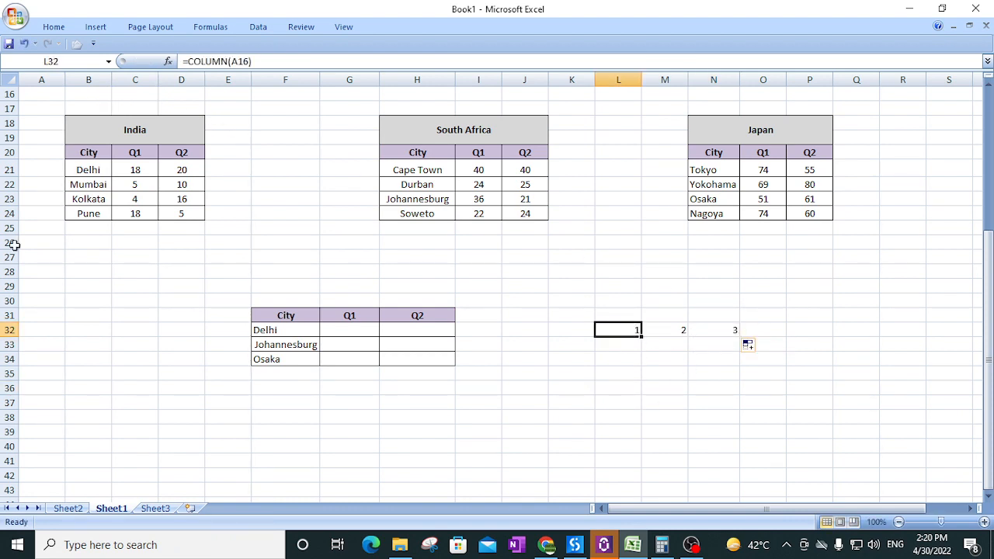
{"action": "left_click", "coordinate": [32, 276]}
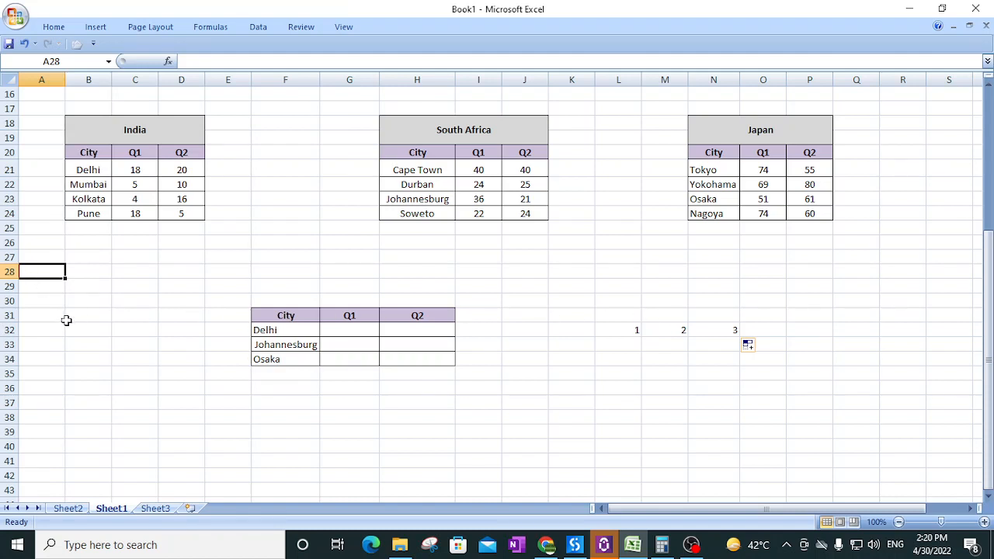
{"action": "left_click_drag", "start_coordinate": [41, 365], "coordinate": [48, 383]}
{"action": "left_click", "coordinate": [49, 413]}
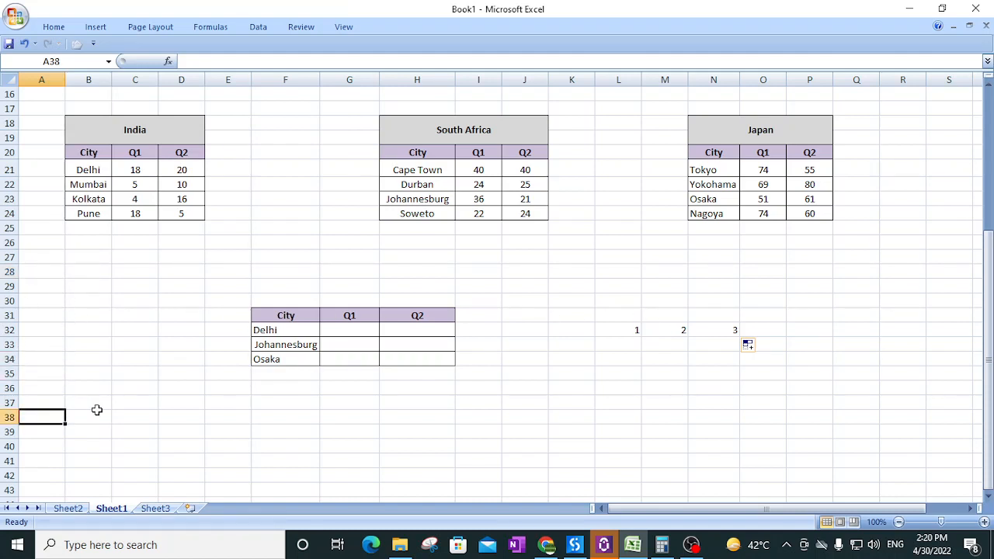
{"action": "left_click", "coordinate": [108, 329]}
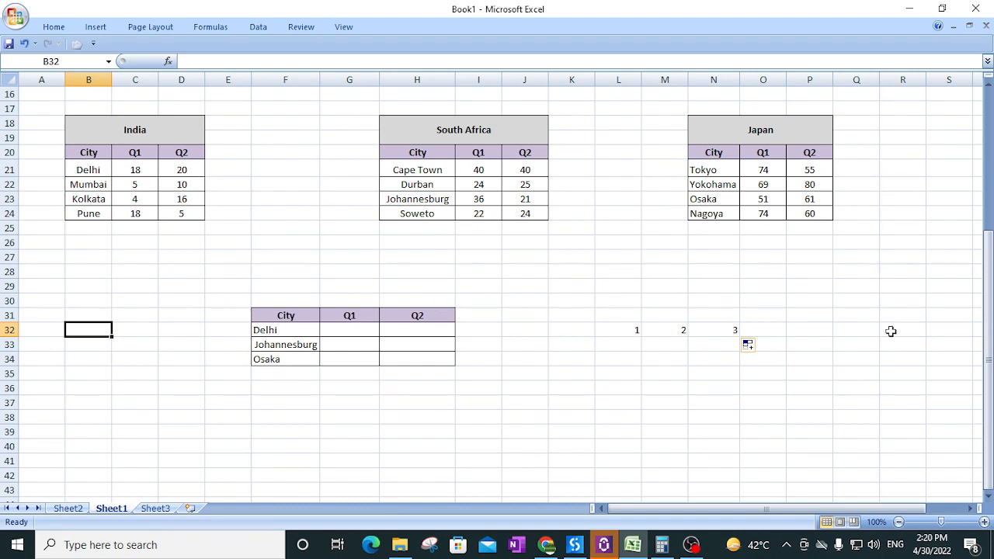
- Clear the test COLUMN formulas from L32:O32
{"action": "left_click_drag", "start_coordinate": [641, 329], "coordinate": [766, 337]}
{"action": "left_click_drag", "start_coordinate": [626, 328], "coordinate": [756, 330]}
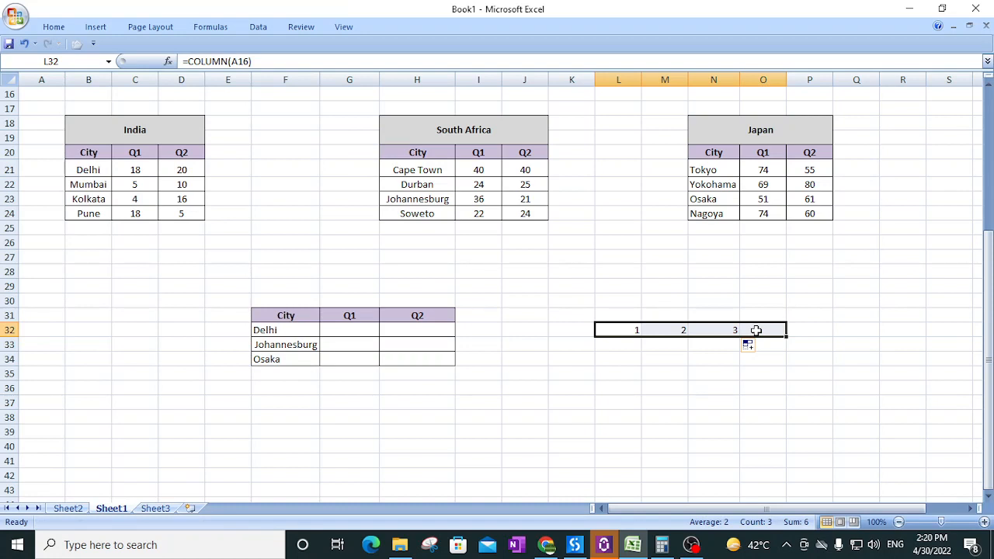
{"action": "key", "text": "Delete"}
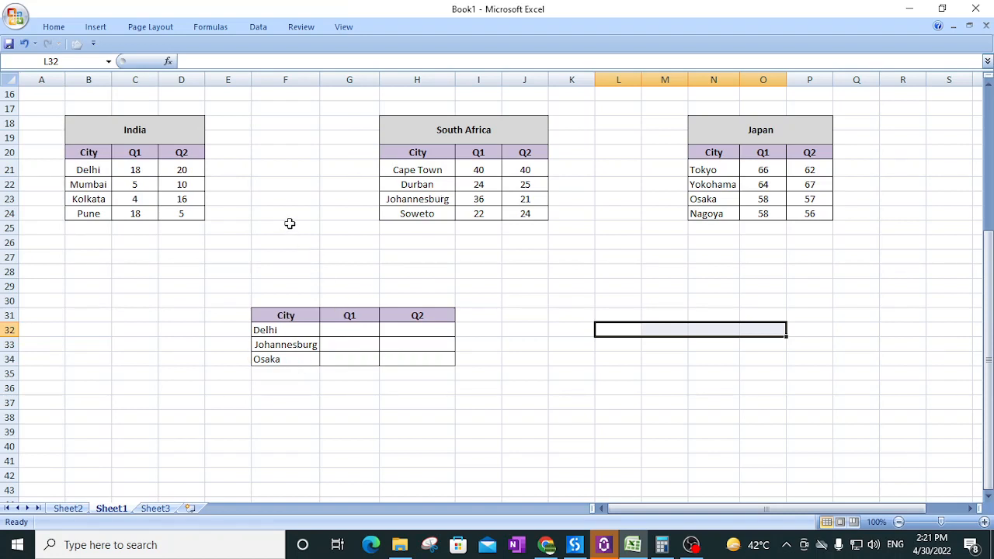
{"action": "left_click", "coordinate": [338, 329]}
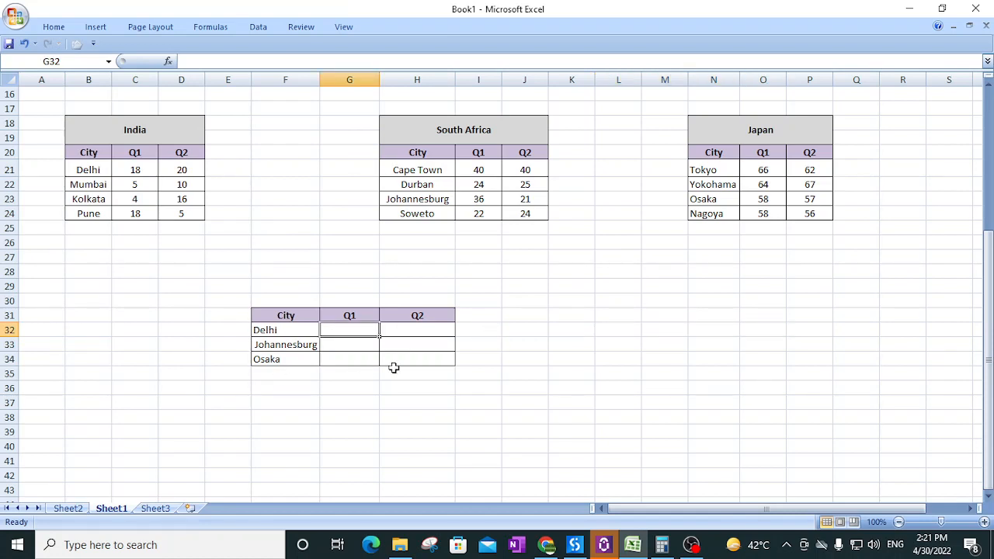
{"action": "type", "text": "=vl"}
{"action": "key", "text": "Tab"}
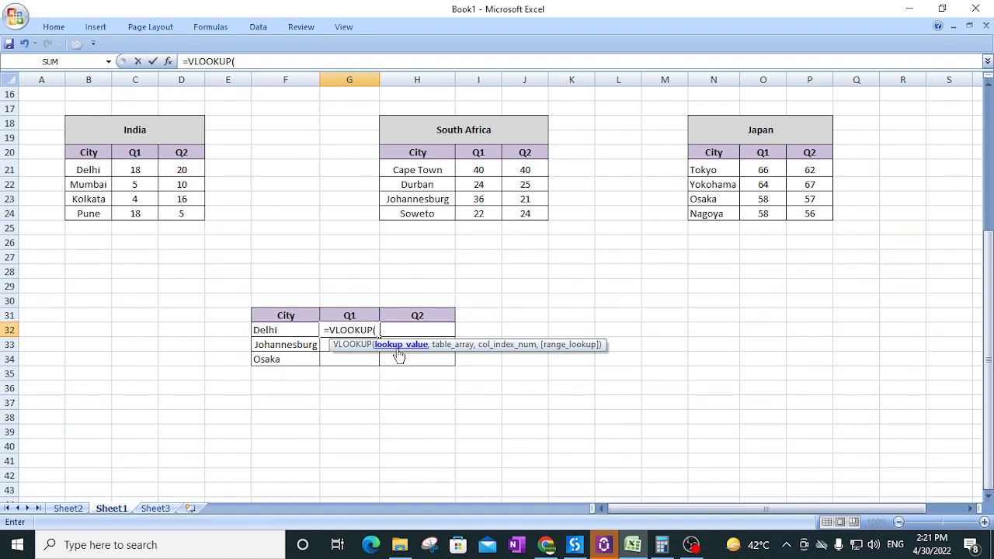
{"action": "left_click", "coordinate": [280, 332]}
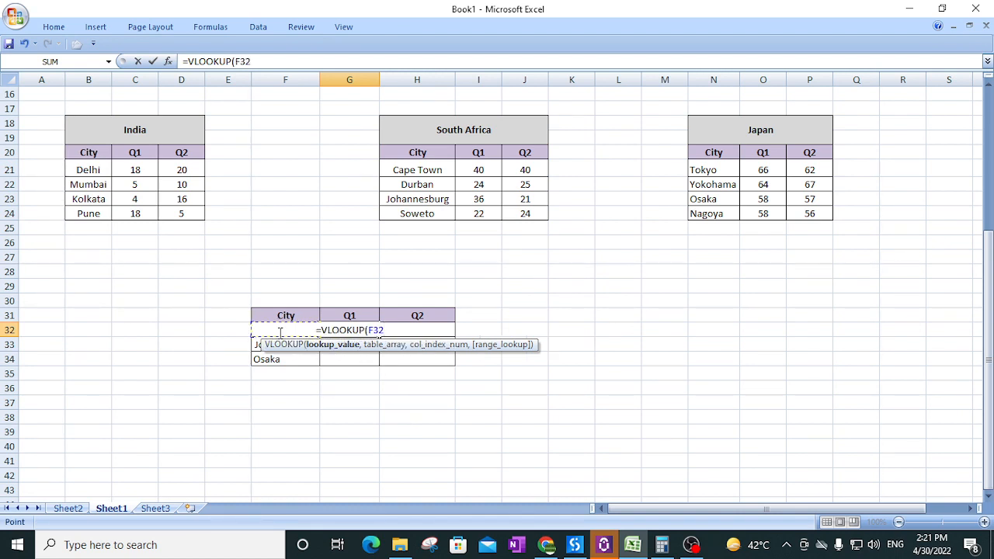
{"action": "key", "text": "F4"}
{"action": "type", "text": ","}
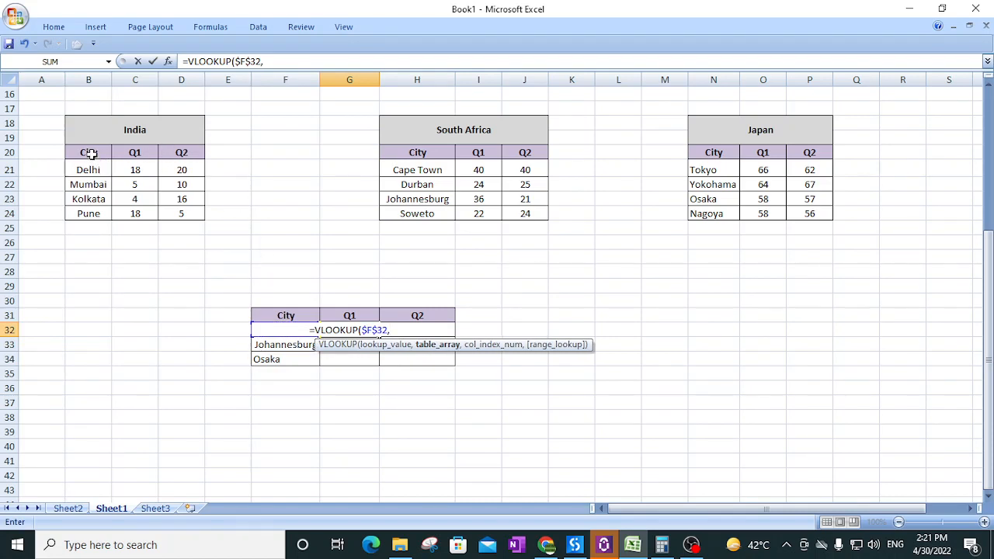
{"action": "left_click_drag", "start_coordinate": [85, 154], "coordinate": [190, 214]}
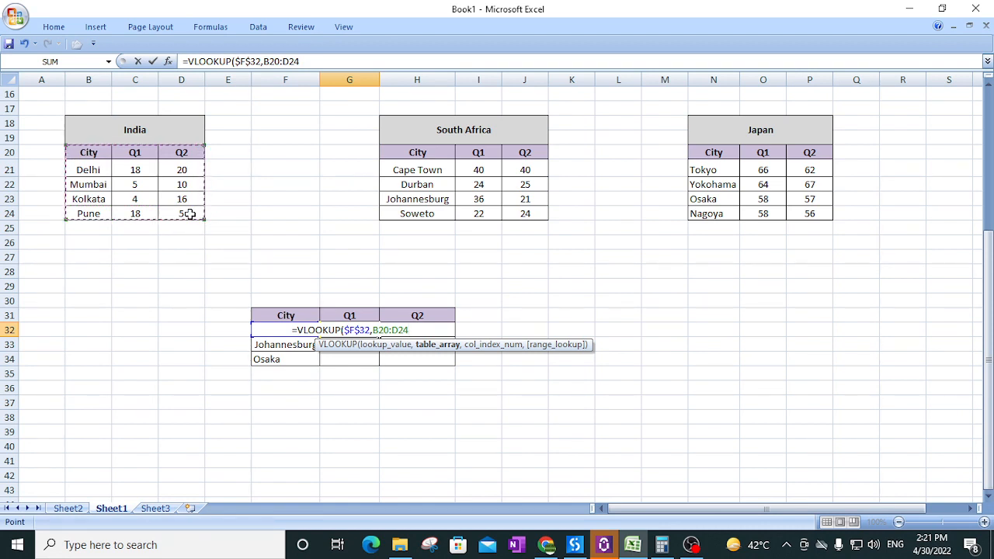
{"action": "key", "text": "F4"}
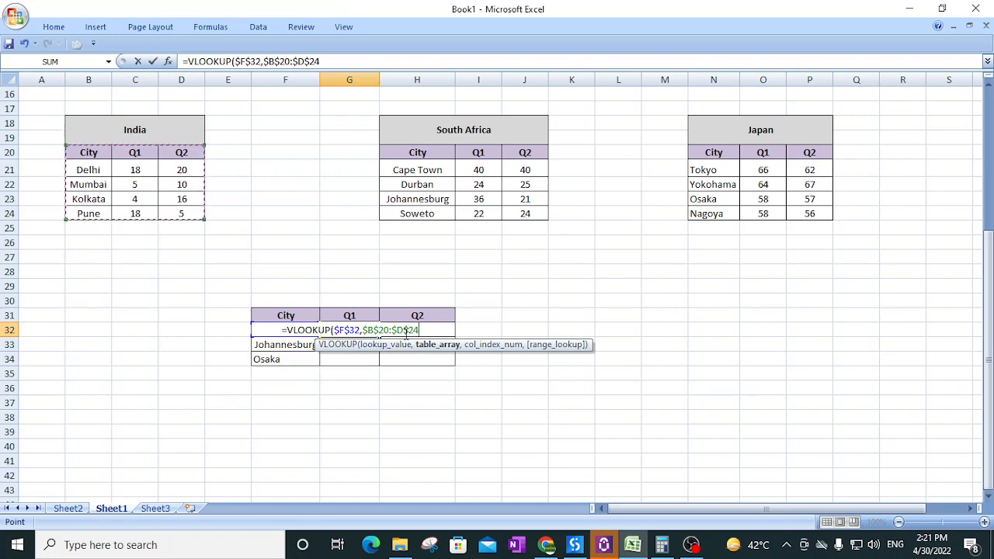
{"action": "left_click", "coordinate": [349, 330]}
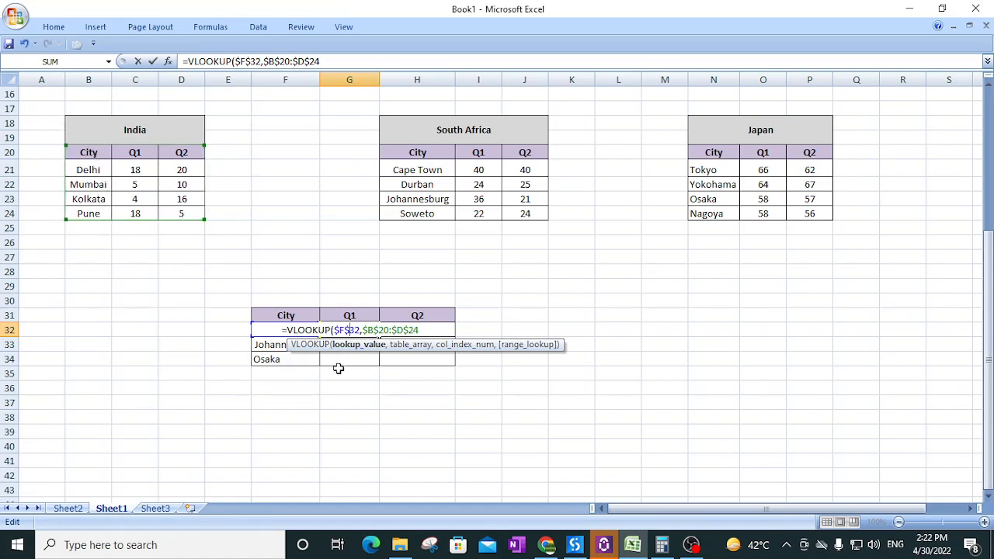
{"action": "key", "text": "Escape"}
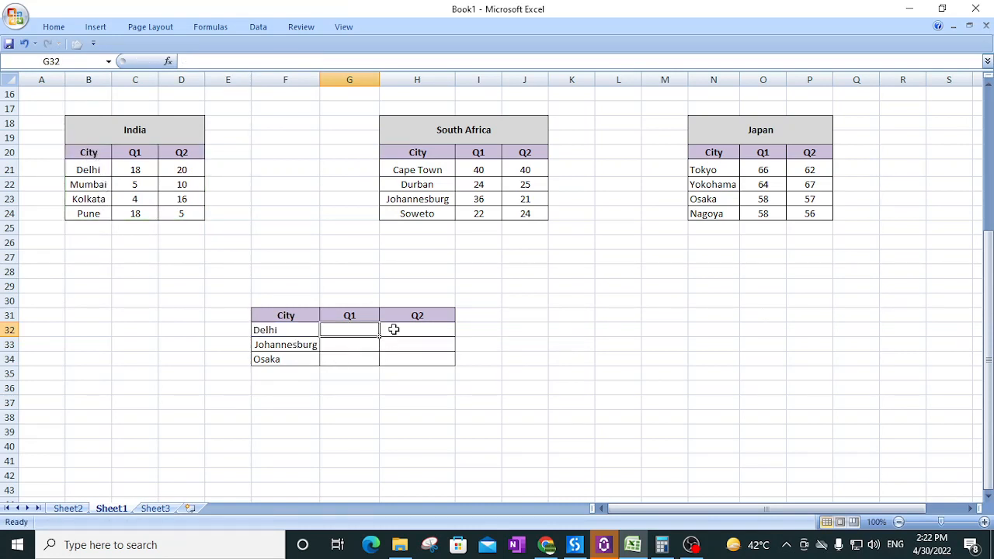
{"action": "type", "text": "=vl"}
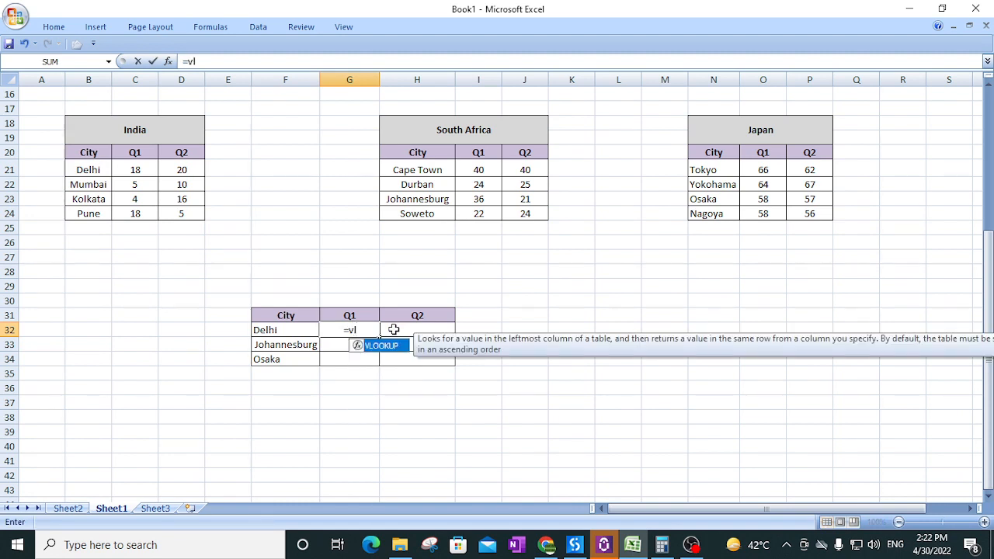
{"action": "key", "text": "Tab"}
{"action": "key", "text": "Escape"}
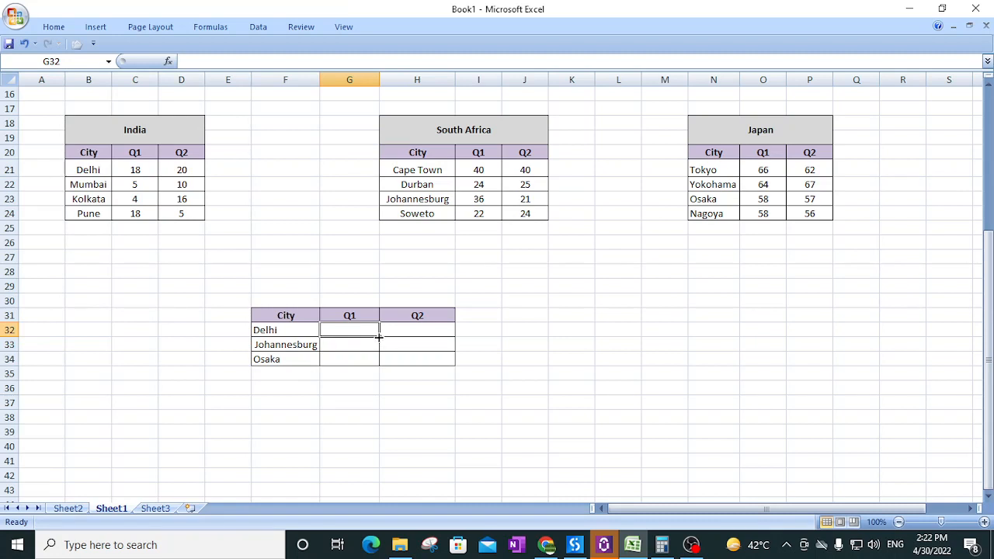
{"action": "left_click_drag", "start_coordinate": [382, 337], "coordinate": [456, 365]}
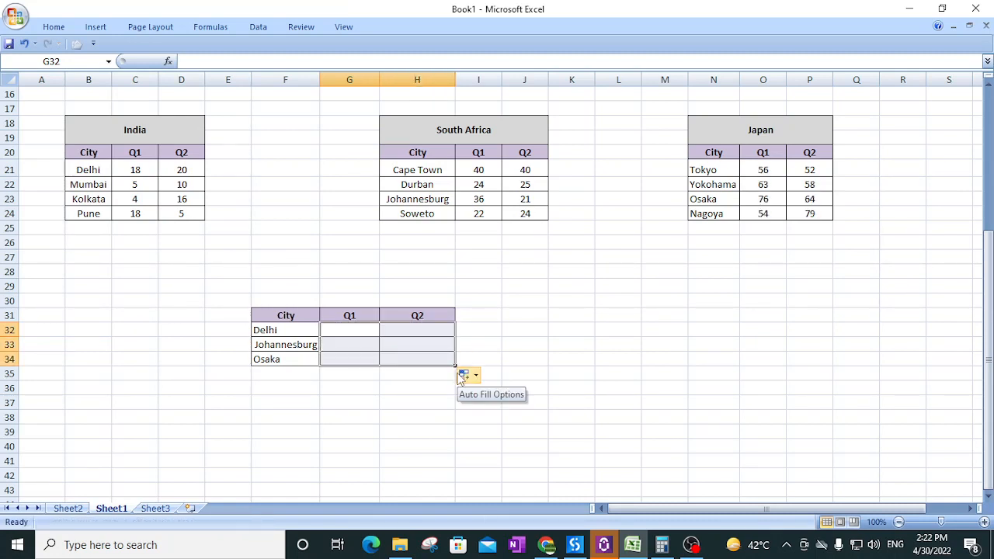
- Start a VLOOKUP formula in Delhi's Q1 cell G32 with the column-locked lookup value $F32
{"action": "left_click", "coordinate": [355, 330]}
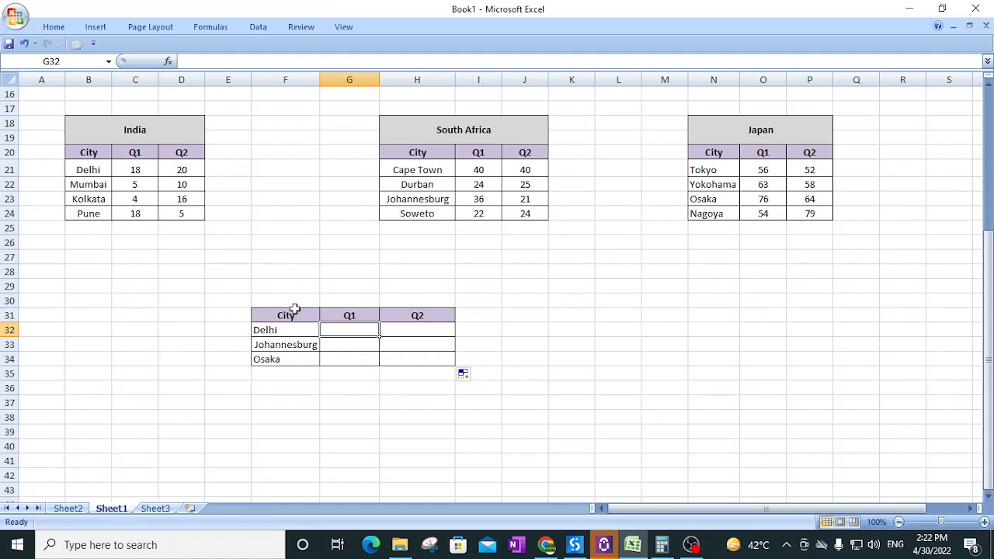
{"action": "type", "text": "=vl"}
{"action": "key", "text": "Tab"}
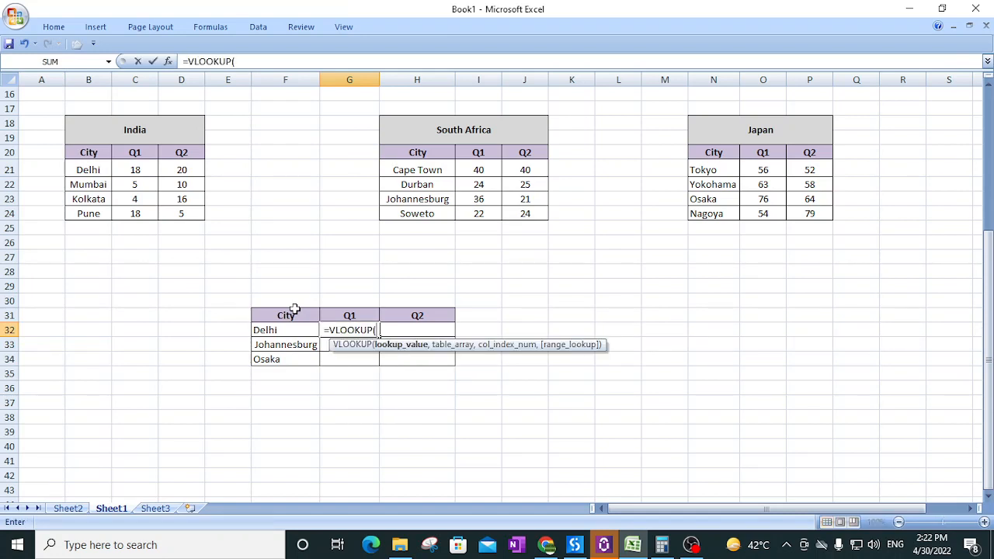
{"action": "left_click", "coordinate": [282, 331]}
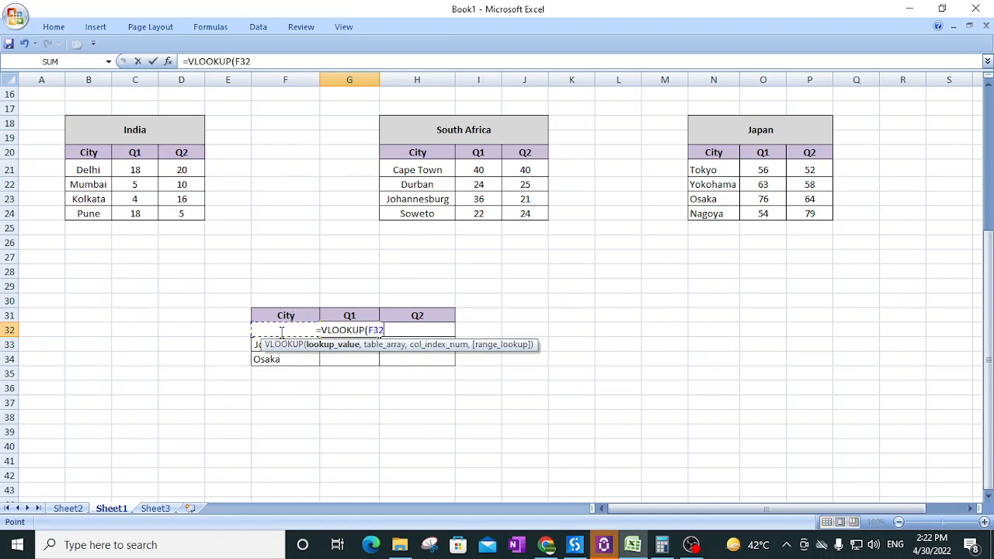
{"action": "key", "text": "F4"}
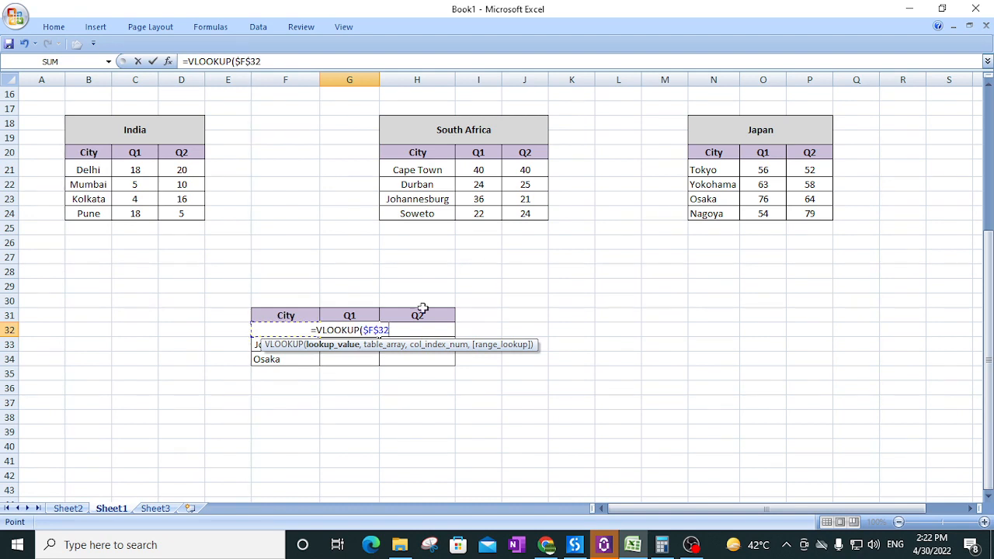
{"action": "key", "text": "F4"}
{"action": "key", "text": "F4"}
{"action": "type", "text": ","}
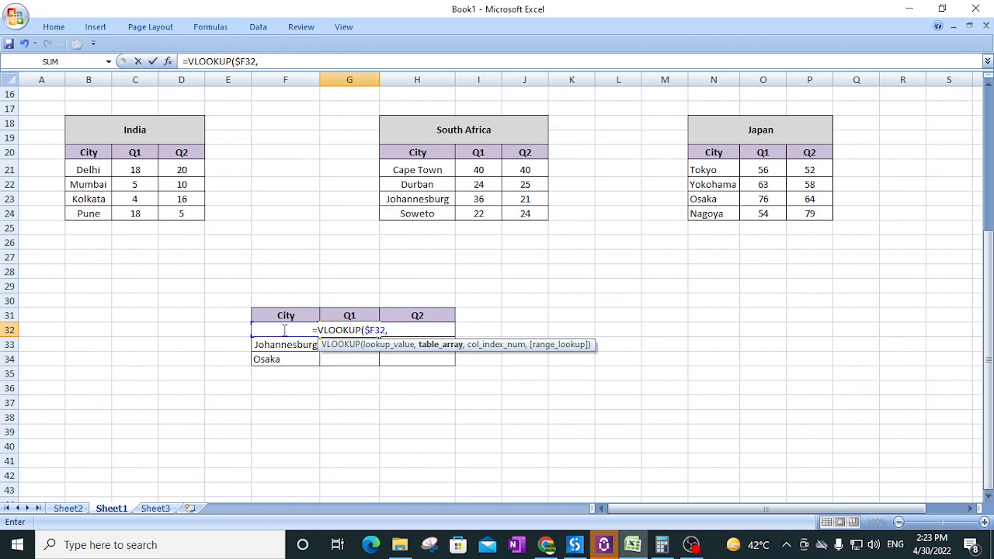
- Set the VLOOKUP's table array to the India table as the absolute range $B$20:$D$24
{"action": "left_click_drag", "start_coordinate": [100, 154], "coordinate": [180, 211]}
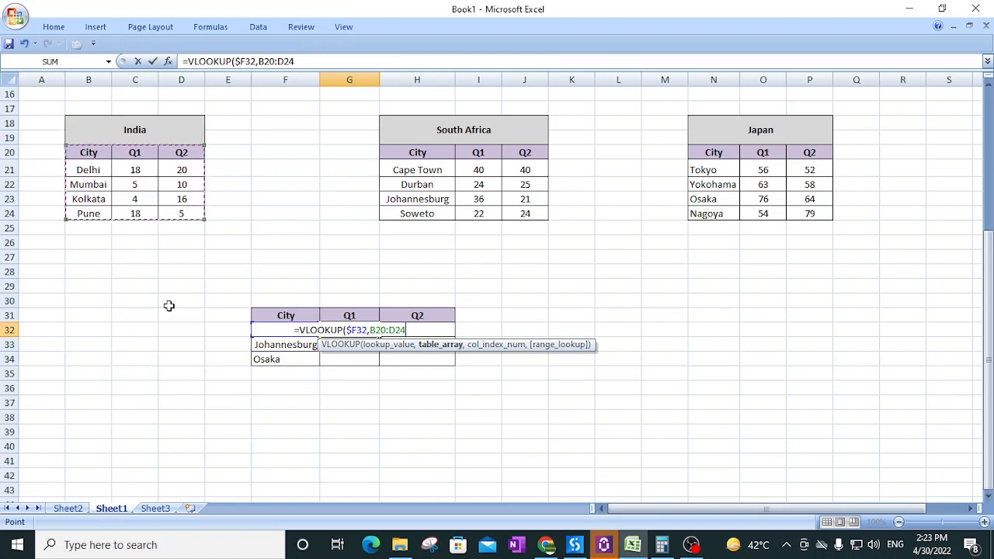
{"action": "key", "text": "F4"}
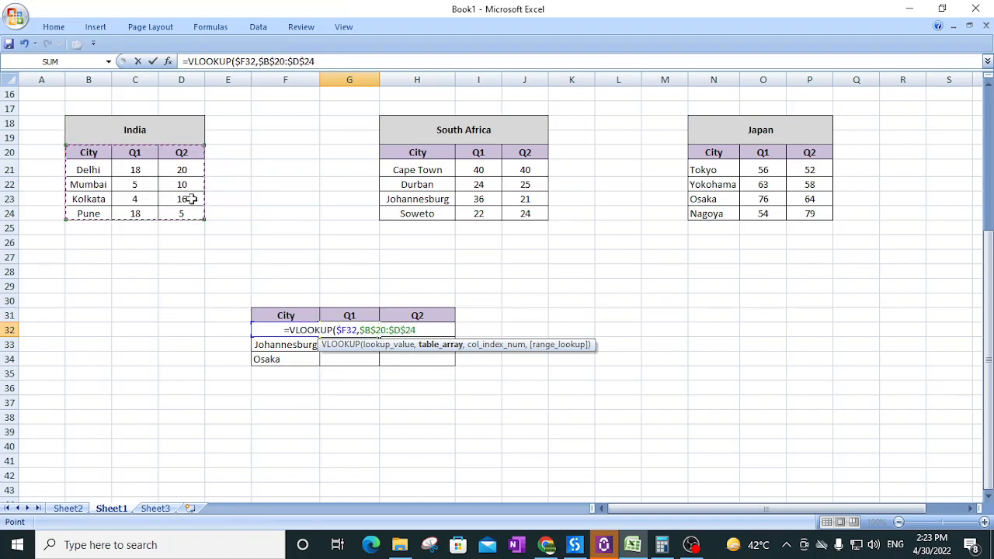
{"action": "type", "text": ","}
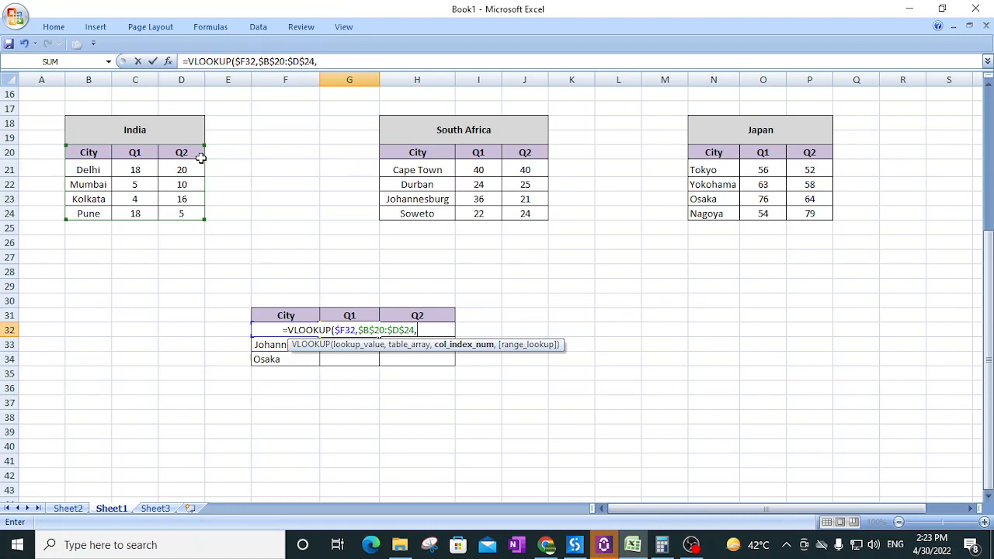
- Complete the G32 VLOOKUP with COLUMN(B16) as the column index and 0 for exact match, and enter it
{"action": "type", "text": "col"}
{"action": "key", "text": "Tab"}
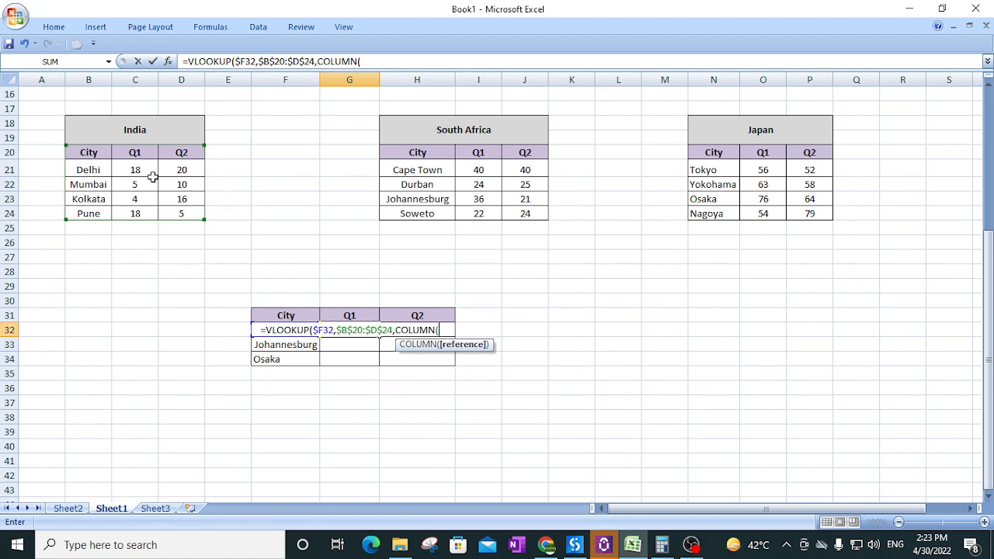
{"action": "left_click", "coordinate": [87, 92]}
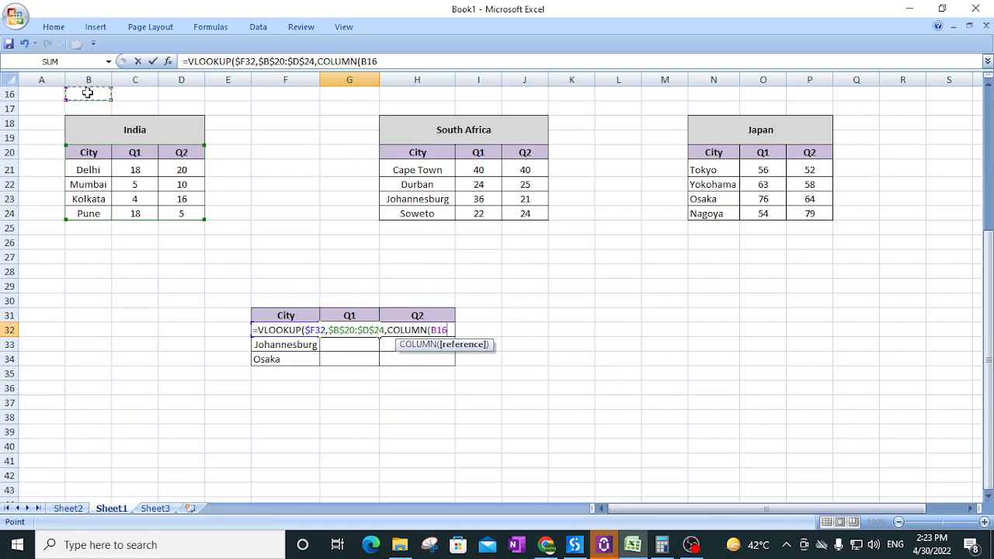
{"action": "type", "text": ")"}
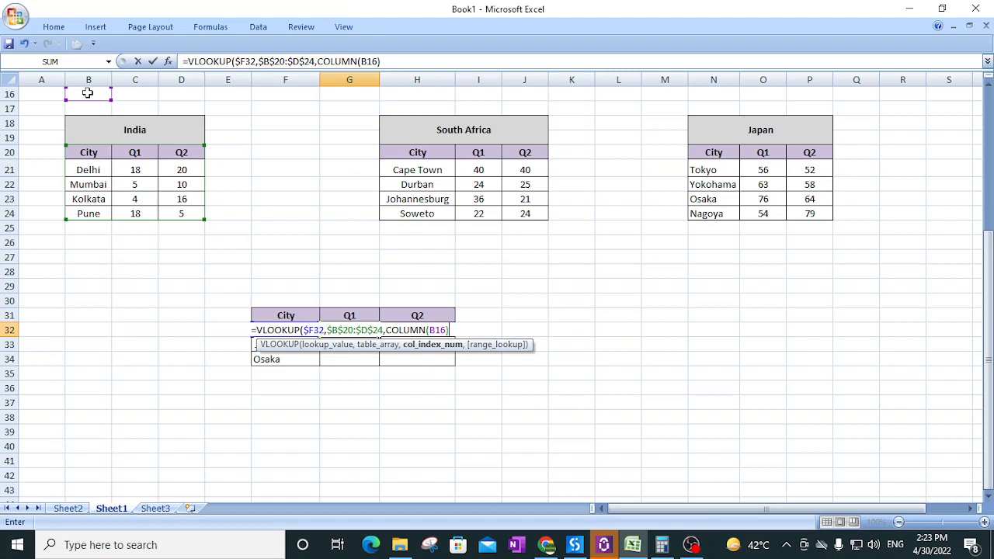
{"action": "type", "text": ",0"}
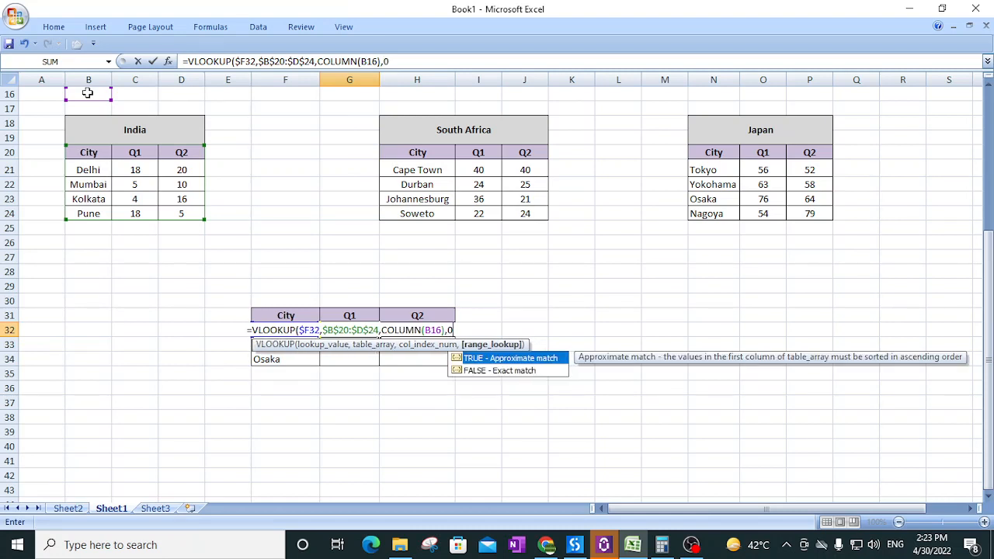
{"action": "type", "text": ")"}
{"action": "key", "text": "Return"}
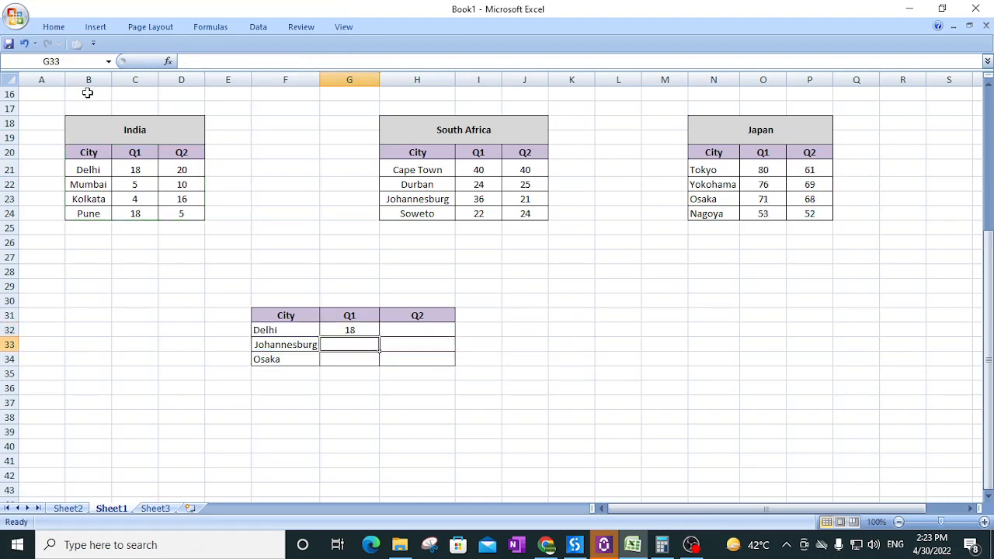
- Fill the G32 VLOOKUP formula across to H32 and down to row 34
{"action": "left_click", "coordinate": [356, 330]}
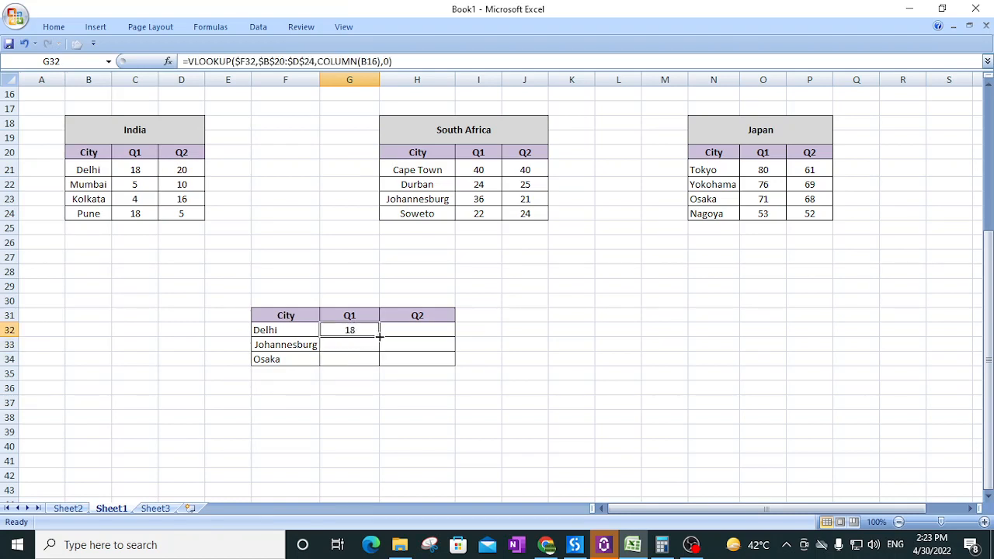
{"action": "left_click_drag", "start_coordinate": [379, 336], "coordinate": [431, 336]}
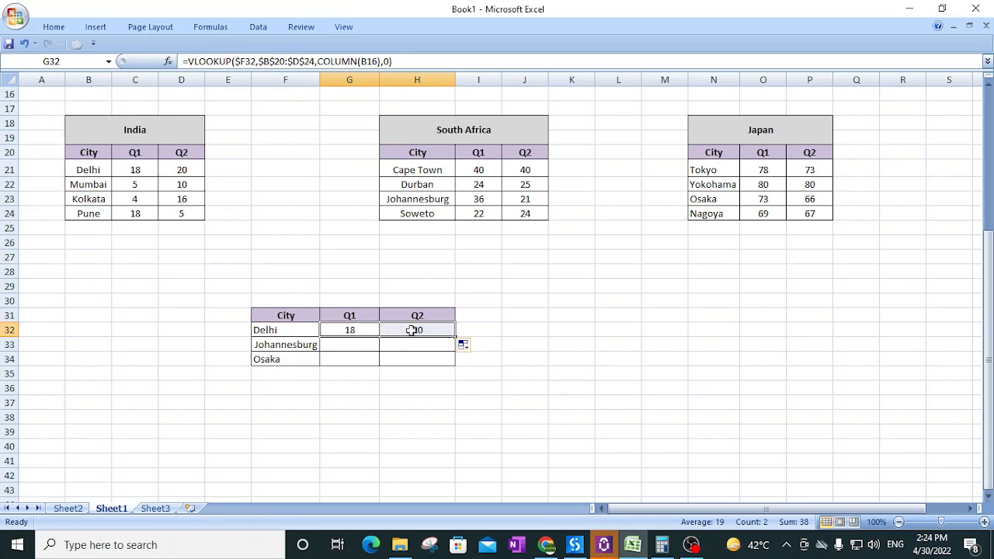
{"action": "left_click_drag", "start_coordinate": [455, 337], "coordinate": [458, 365]}
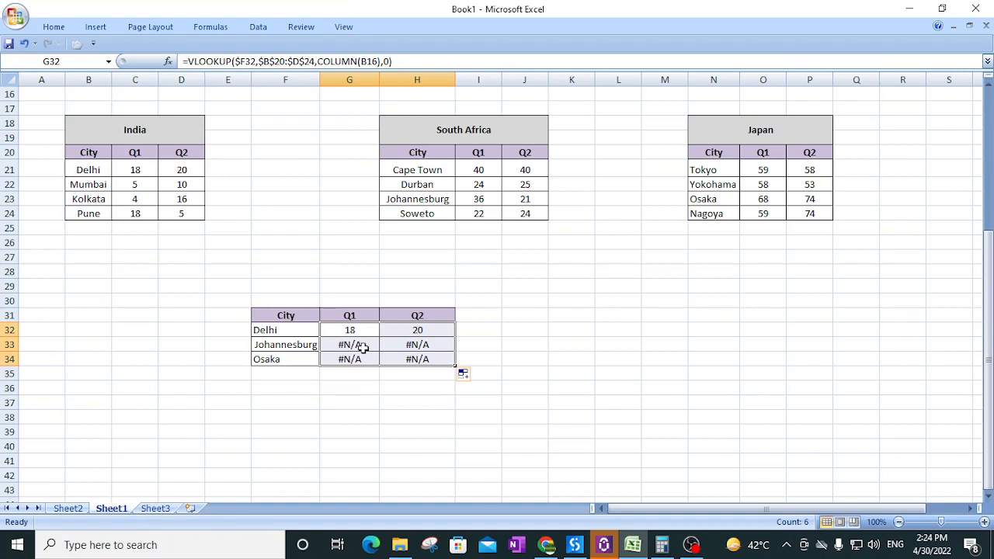
- Clear the filled VLOOKUP formulas from G33:H34 and H32
{"action": "left_click_drag", "start_coordinate": [358, 346], "coordinate": [422, 357]}
{"action": "key", "text": "Delete"}
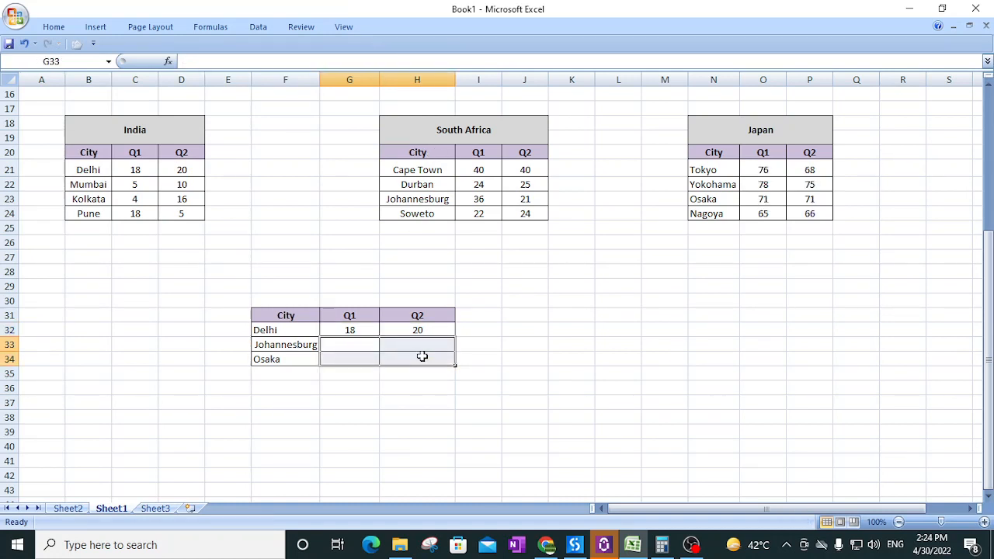
{"action": "key", "text": "ctrl+z"}
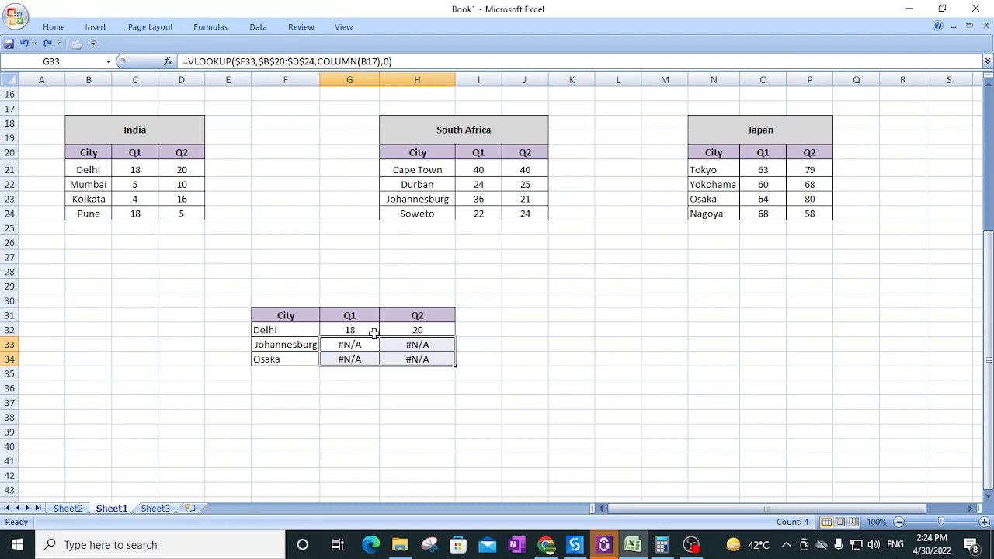
{"action": "key", "text": "Delete"}
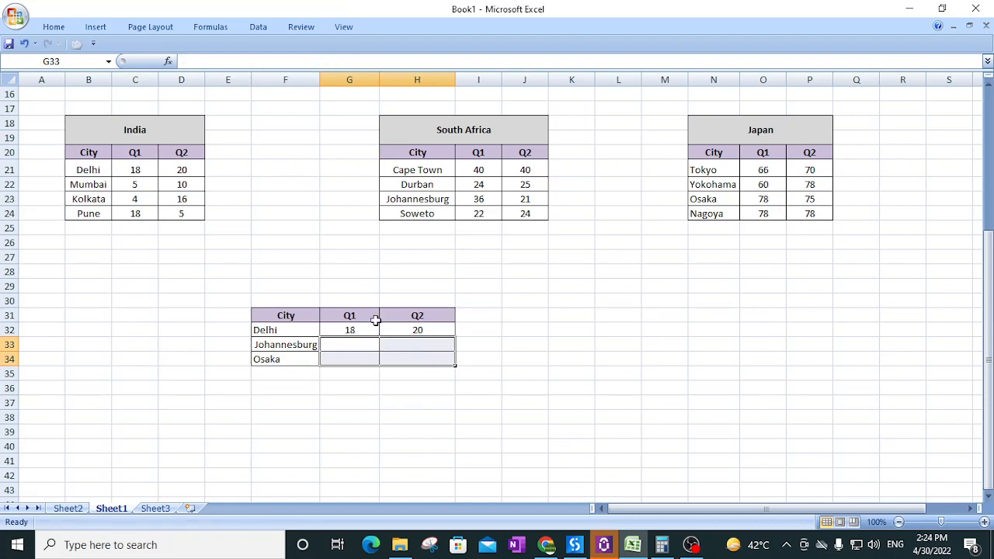
{"action": "left_click", "coordinate": [433, 329]}
{"action": "key", "text": "Delete"}
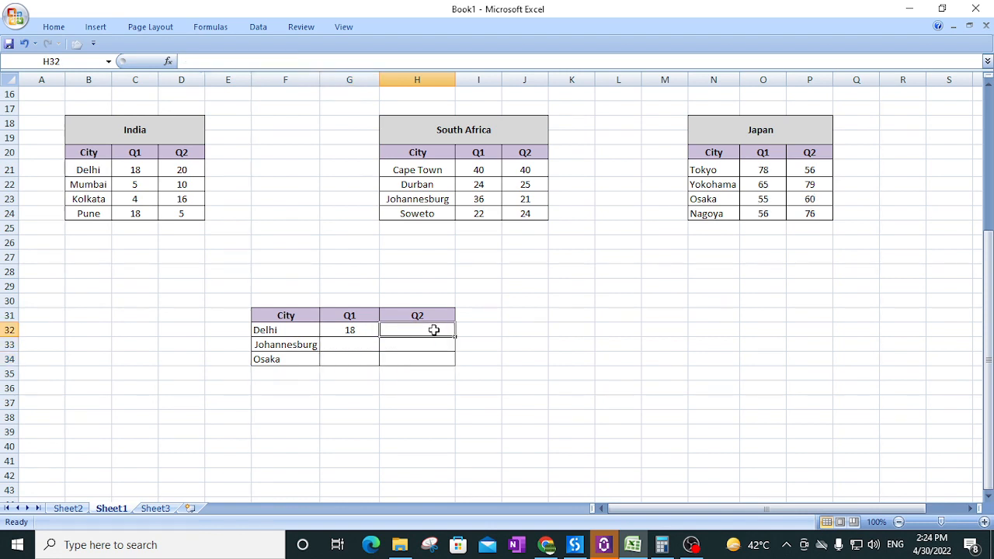
- Try to fill the G32 formula down to Johannesburg's Q1 cell G33, and undo the fill
{"action": "left_click", "coordinate": [348, 330]}
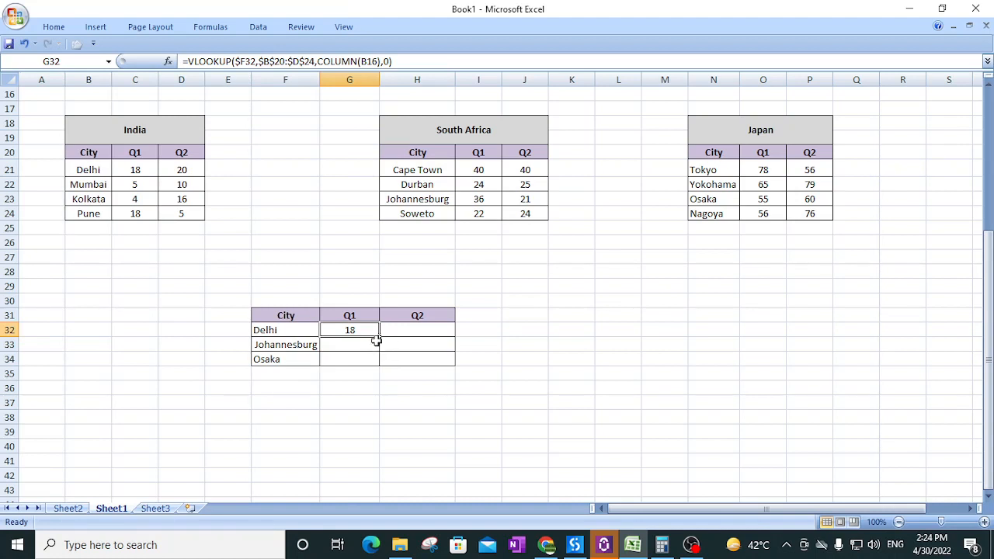
{"action": "left_click_drag", "start_coordinate": [379, 337], "coordinate": [372, 349]}
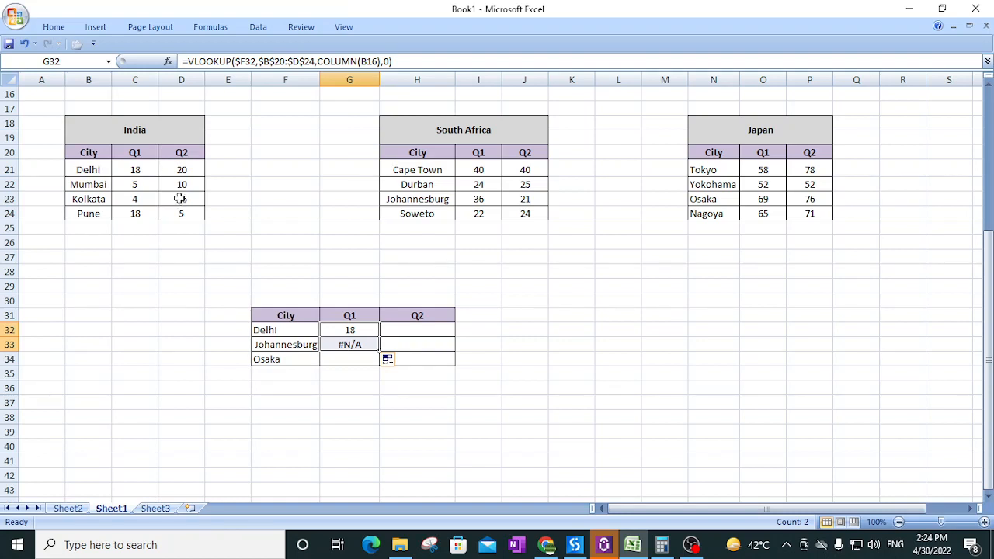
{"action": "key", "text": "ctrl+z"}
- Wrap the VLOOKUP in G32 in an IFERROR function, ready for its value_if_error argument
{"action": "left_click", "coordinate": [188, 62]}
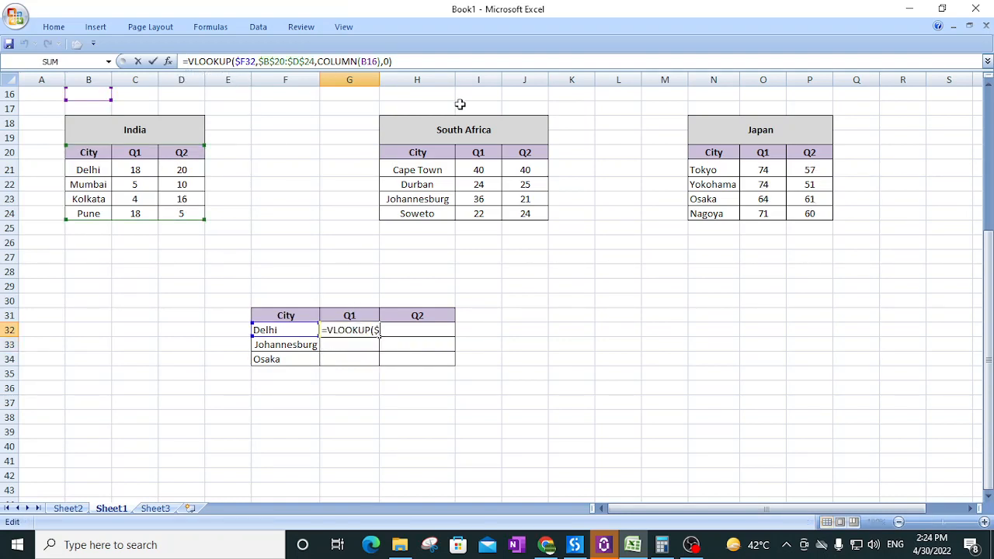
{"action": "type", "text": "if"}
{"action": "key", "text": "Down"}
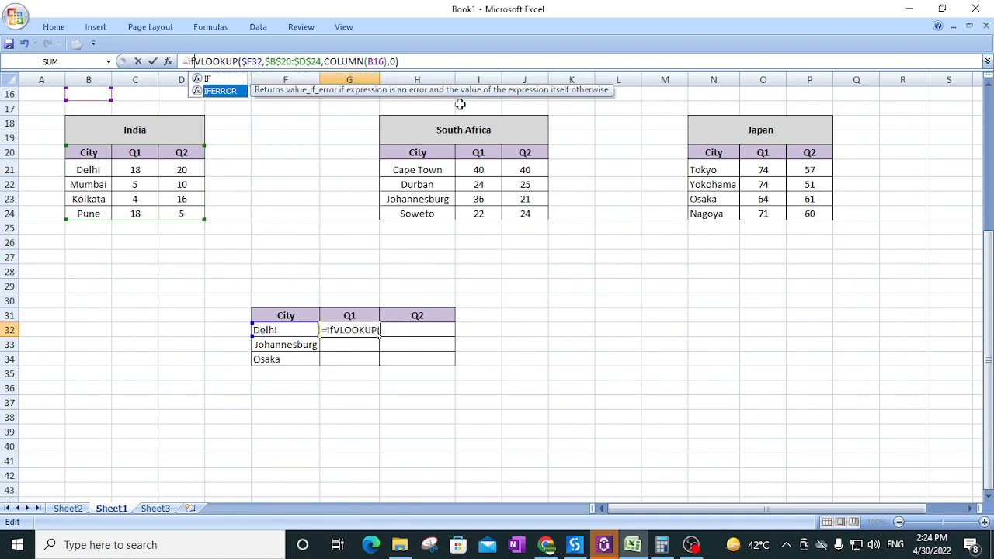
{"action": "key", "text": "Tab"}
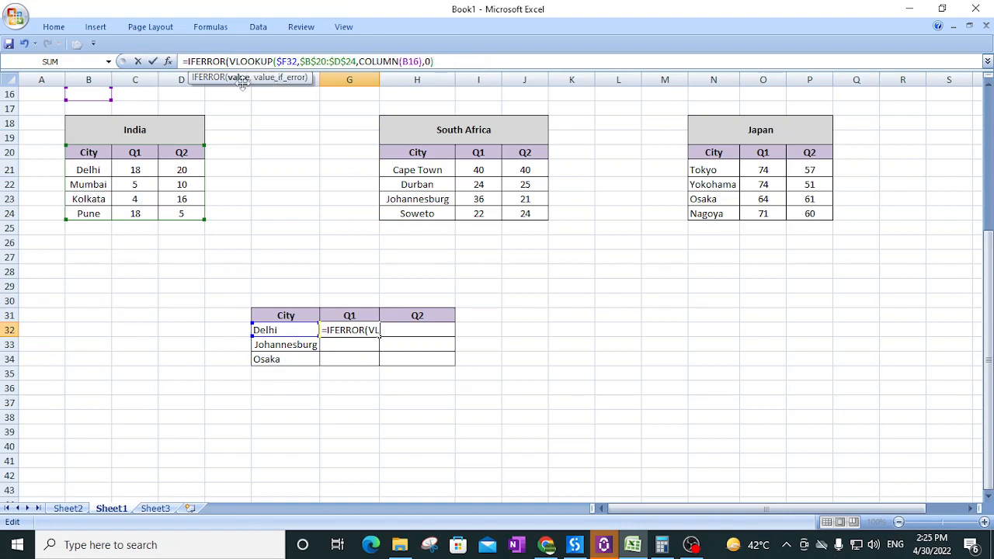
{"action": "type", "text": ","}
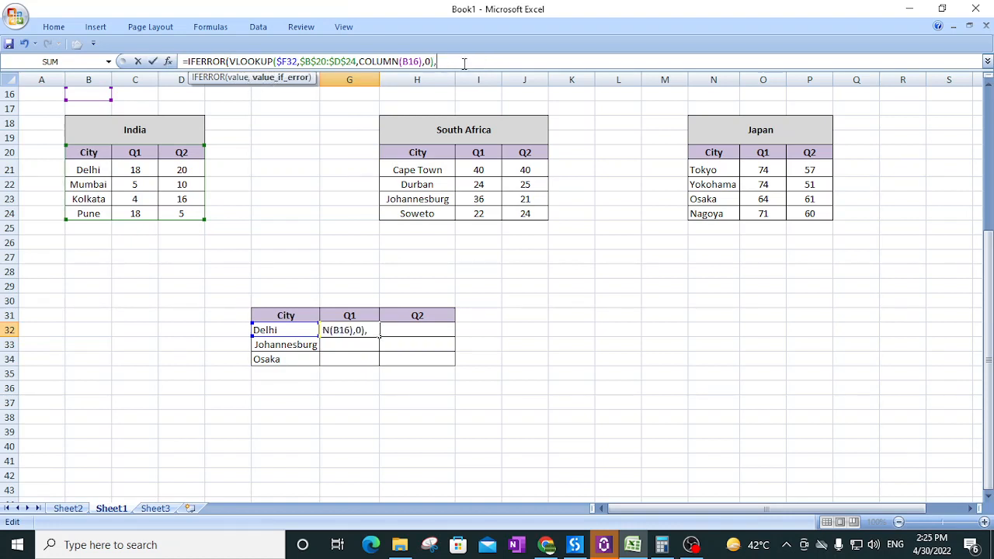
- Add a second VLOOKUP as the IFERROR's value_if_error argument, with $F32 as its lookup value
{"action": "type", "text": "vl"}
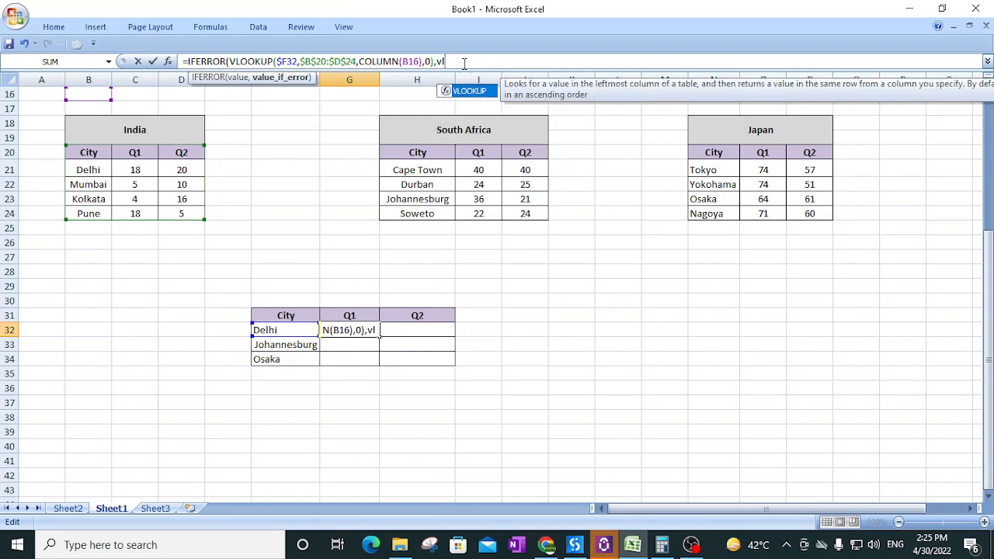
{"action": "key", "text": "Tab"}
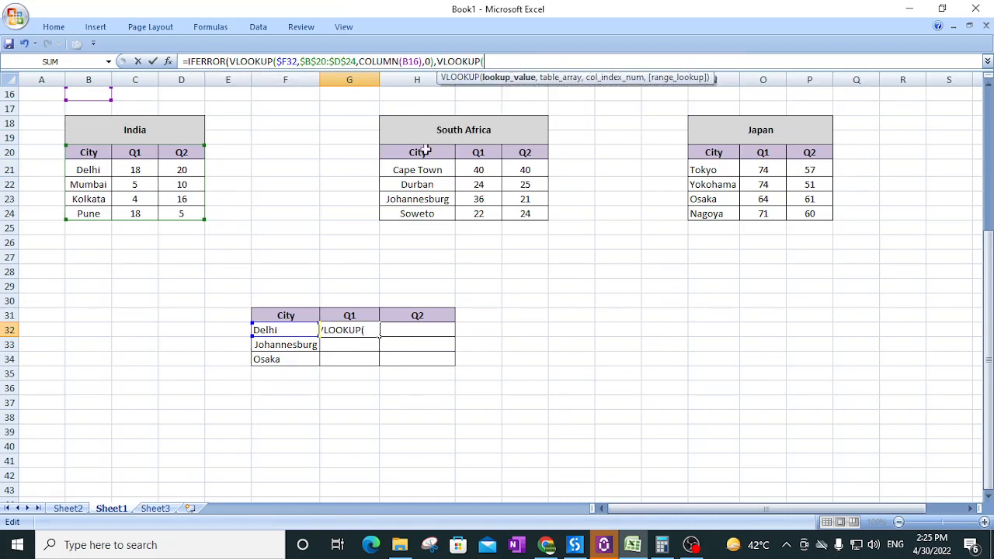
{"action": "left_click", "coordinate": [283, 330]}
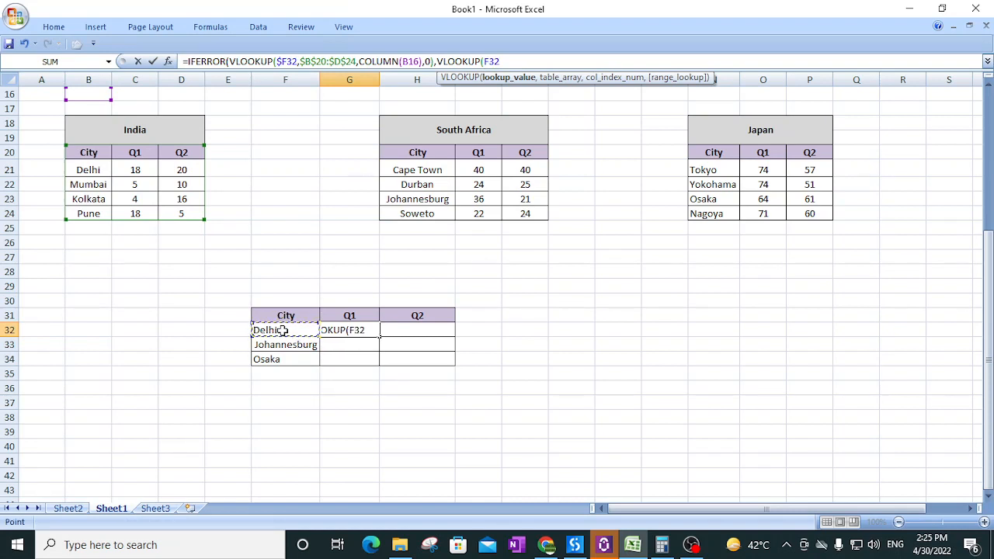
{"action": "key", "text": "F4"}
{"action": "key", "text": "F4"}
{"action": "key", "text": "F4"}
{"action": "type", "text": ","}
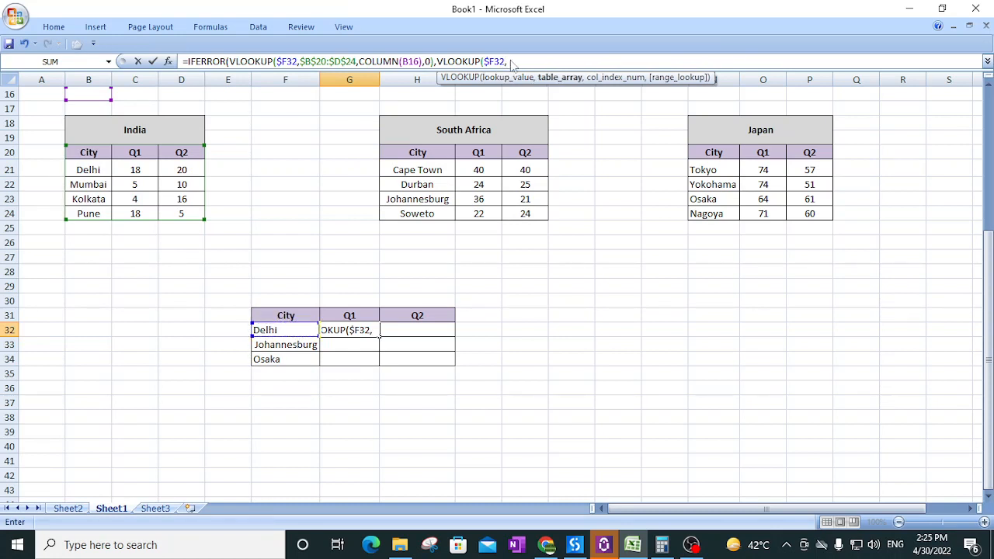
- Set the second VLOOKUP's table array to the South Africa table as the absolute range $H$20:$J$24
{"action": "left_click_drag", "start_coordinate": [417, 153], "coordinate": [521, 213]}
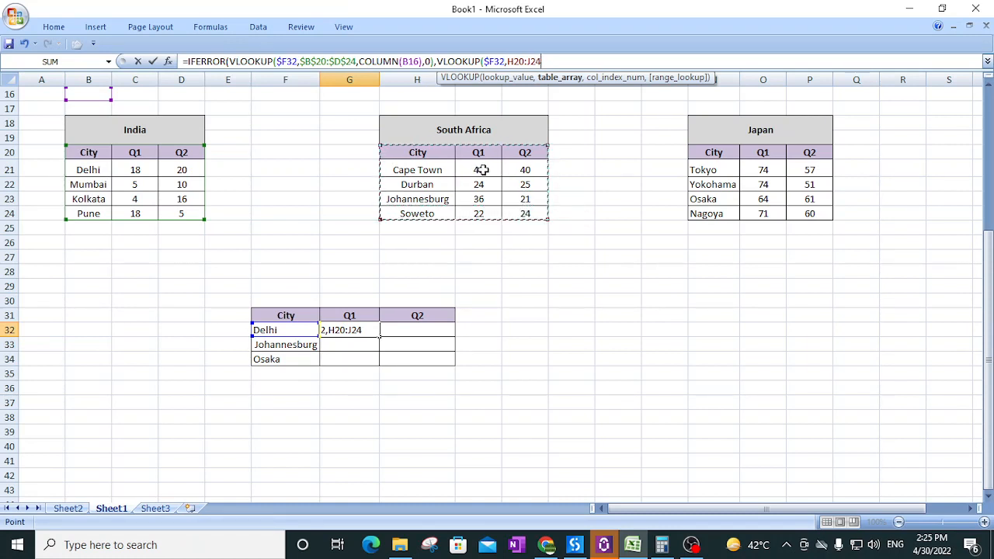
{"action": "key", "text": "F4"}
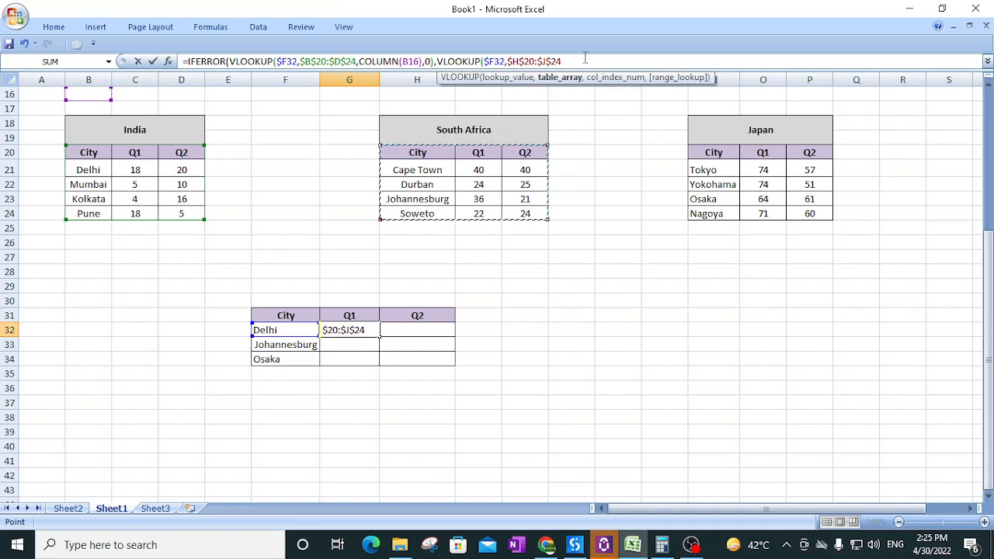
{"action": "type", "text": ","}
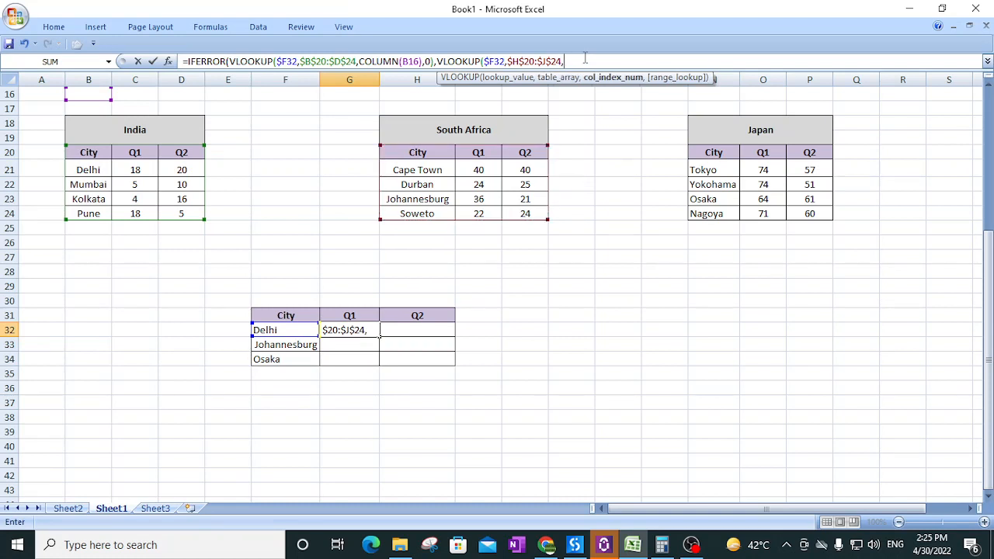
- Complete the G32 formula with COLUMN(B16) as the second VLOOKUP's column index and 0 for an exact match
{"action": "type", "text": "col"}
{"action": "key", "text": "Tab"}
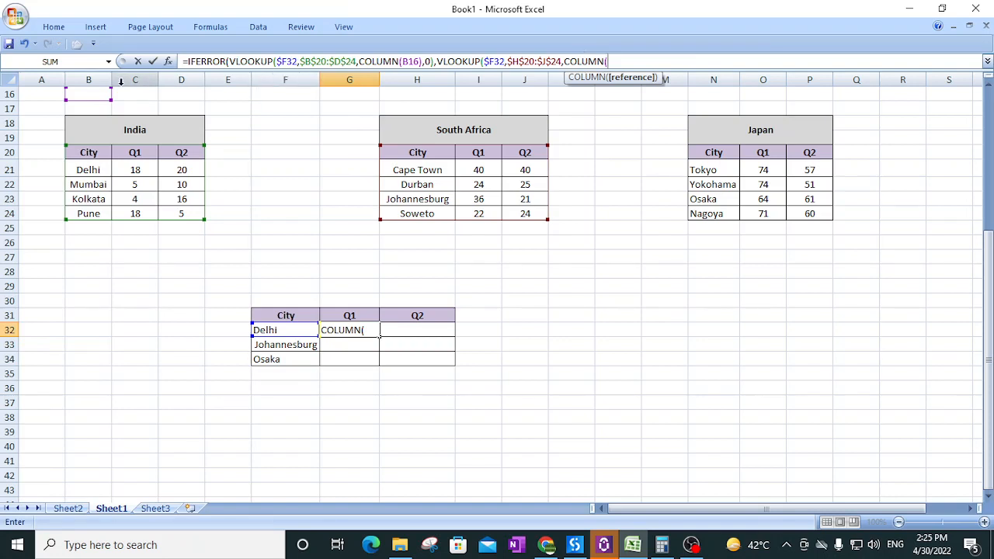
{"action": "left_click", "coordinate": [89, 92]}
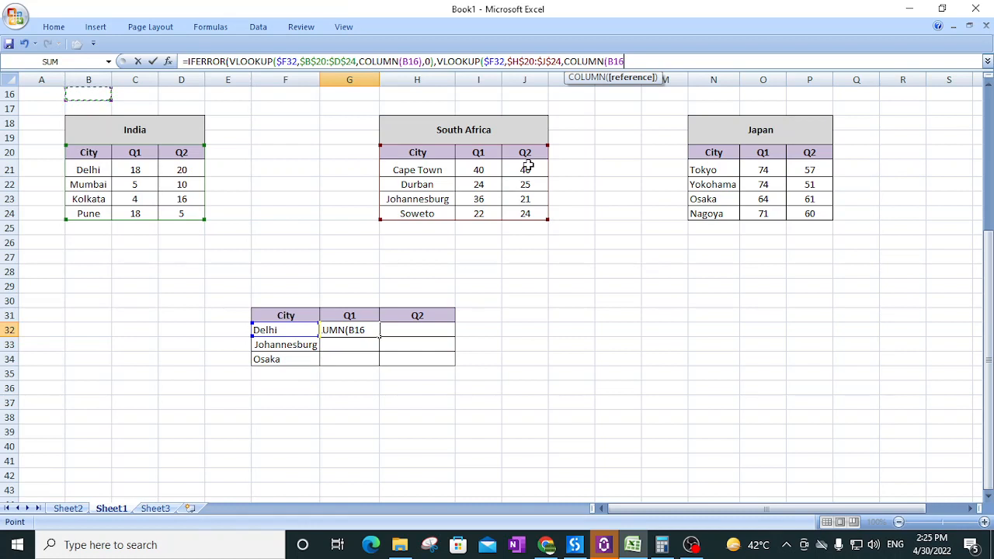
{"action": "type", "text": ")"}
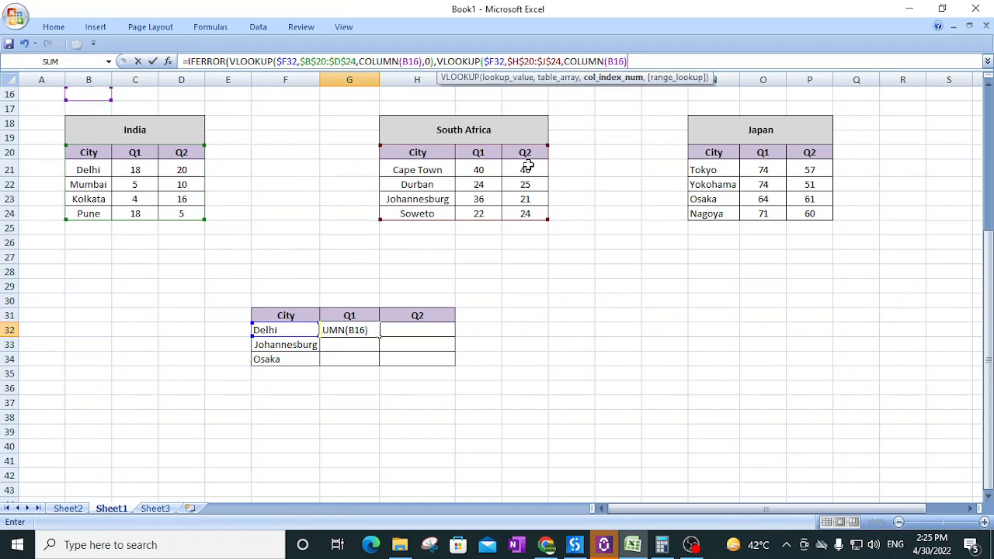
{"action": "type", "text": ","}
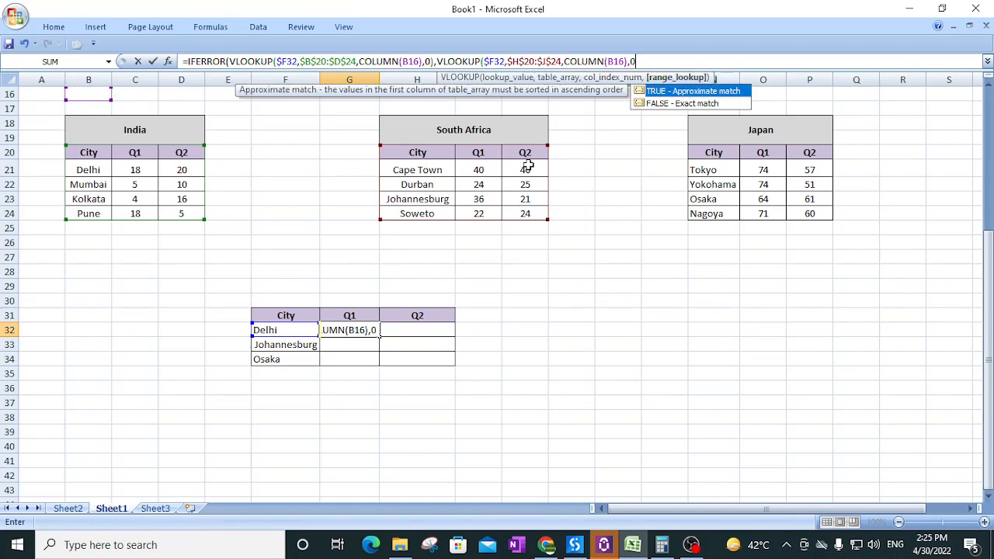
{"action": "type", "text": "0)"}
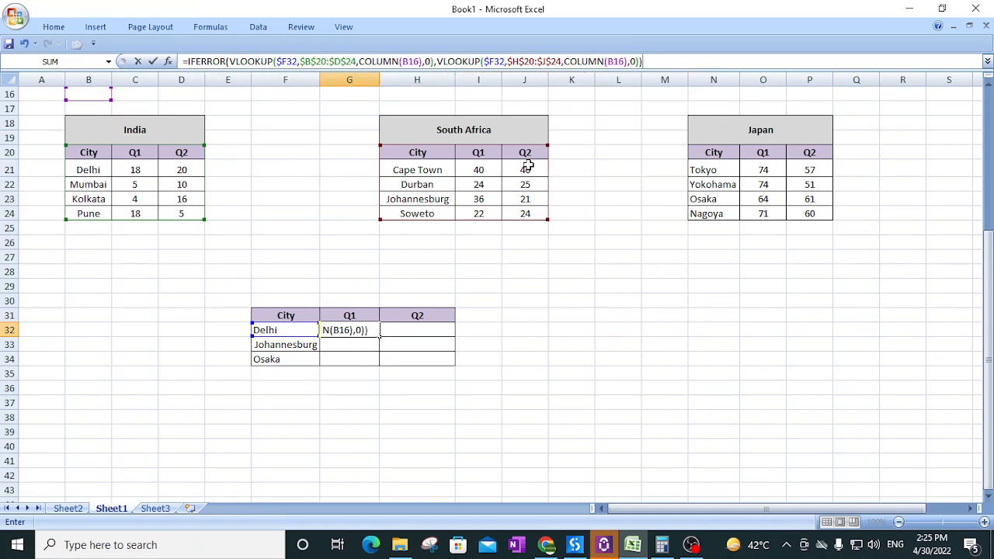
{"action": "key", "text": "Return"}
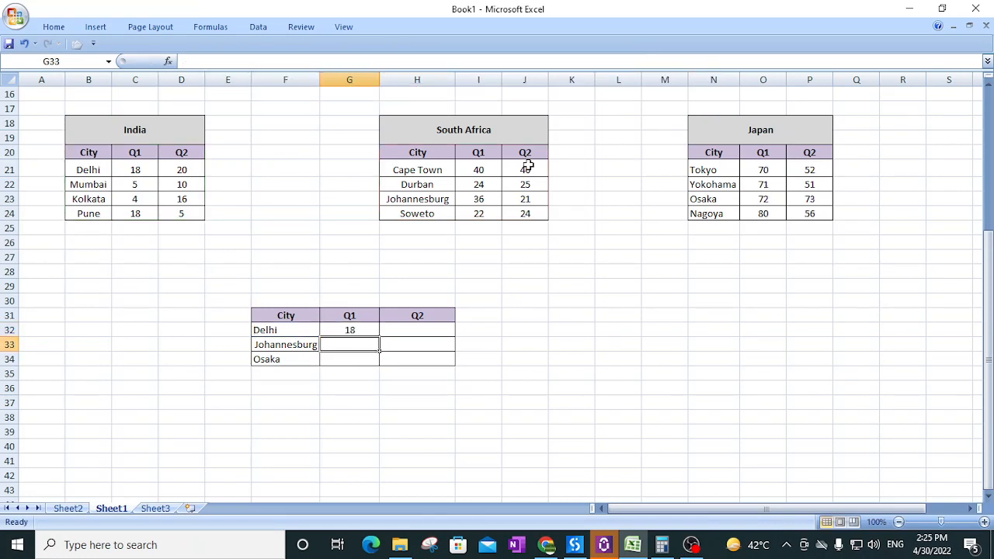
- Fill the G32 IFERROR formula across to Q2 and down through the Osaka row, covering G32:H34
{"action": "left_click", "coordinate": [345, 331]}
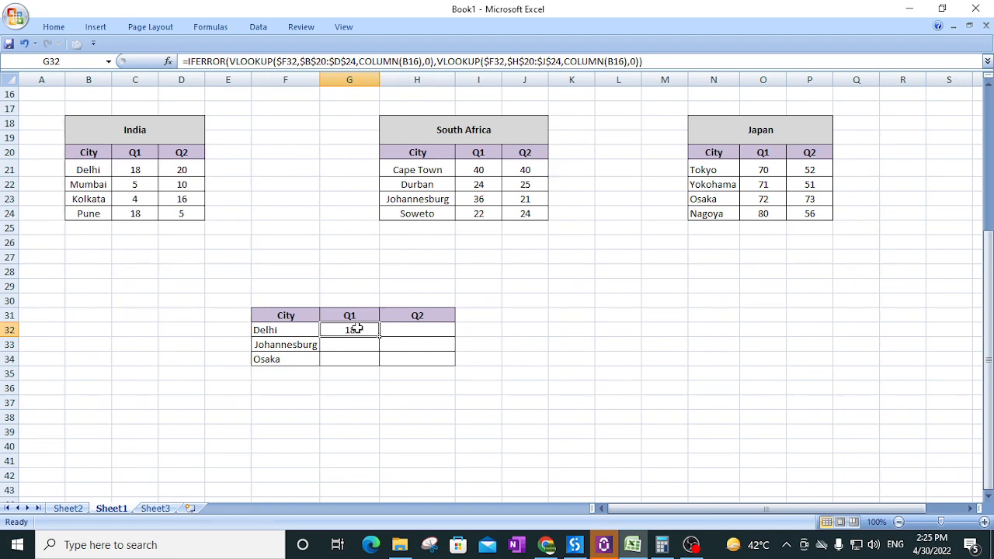
{"action": "left_click_drag", "start_coordinate": [378, 335], "coordinate": [455, 351]}
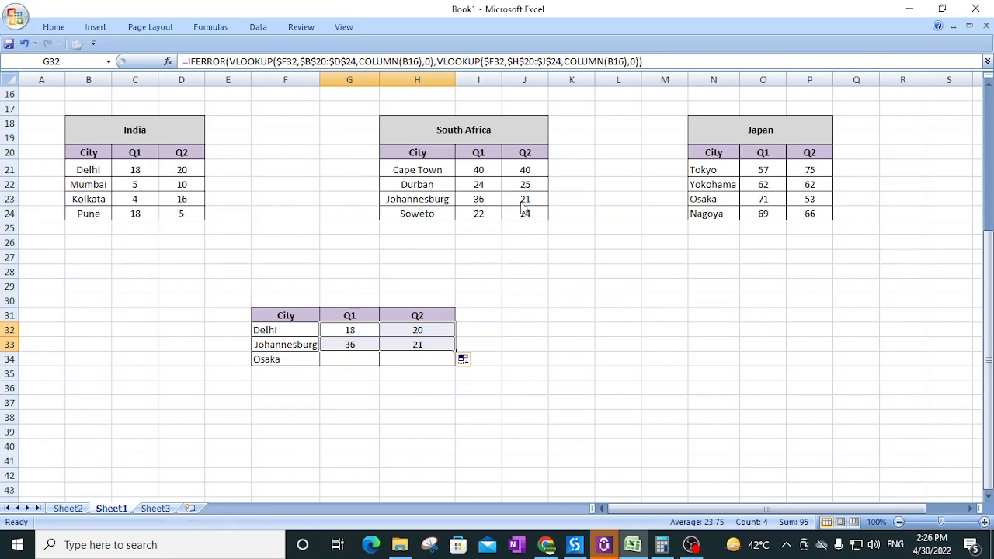
{"action": "left_click_drag", "start_coordinate": [456, 353], "coordinate": [459, 364]}
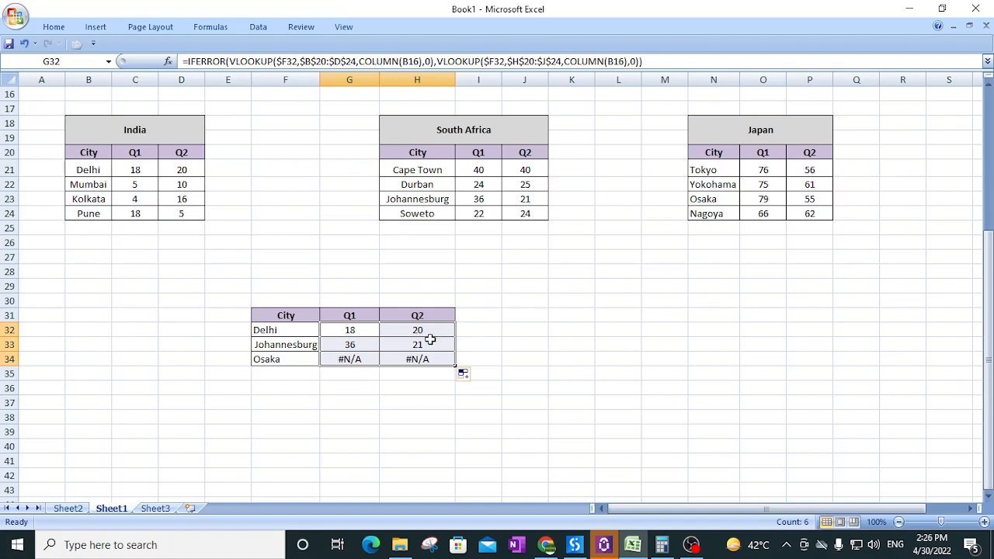
- Clear the filled IFERROR formulas from G33:H34 and H32, keeping only the one in G32
{"action": "left_click_drag", "start_coordinate": [351, 346], "coordinate": [408, 357]}
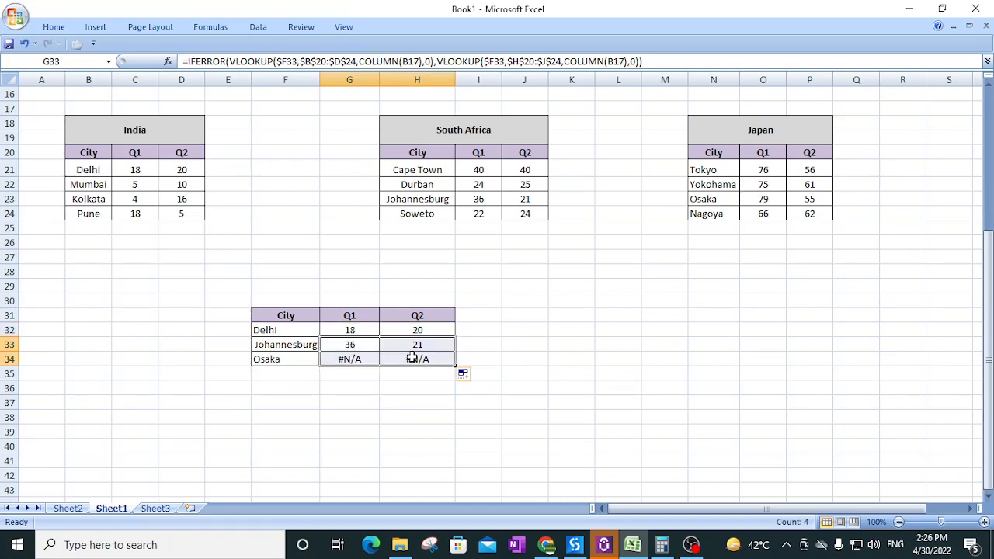
{"action": "key", "text": "Delete"}
{"action": "left_click", "coordinate": [419, 330]}
{"action": "key", "text": "Delete"}
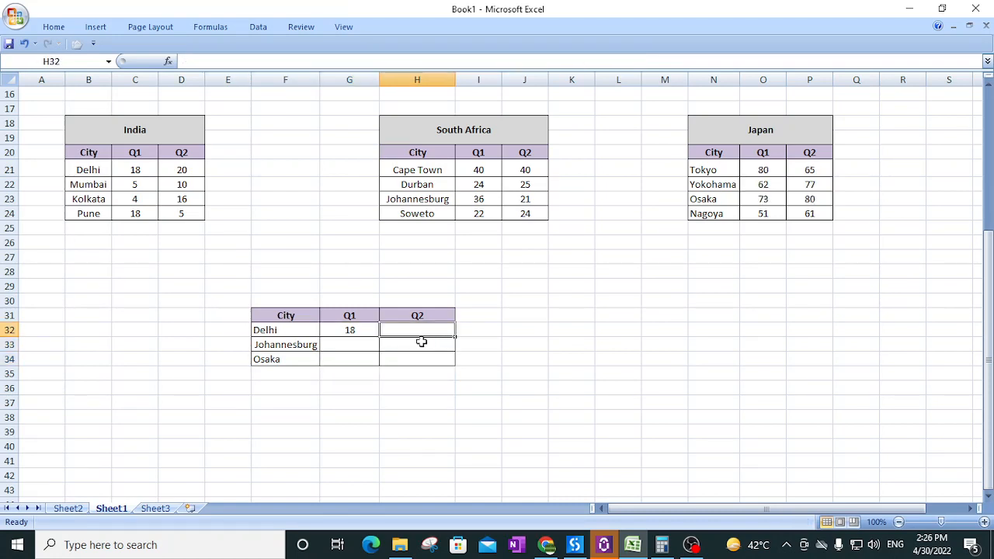
- Nest the existing G32 formula inside another IFERROR function as its value argument
{"action": "left_click", "coordinate": [359, 332]}
{"action": "left_click", "coordinate": [188, 61]}
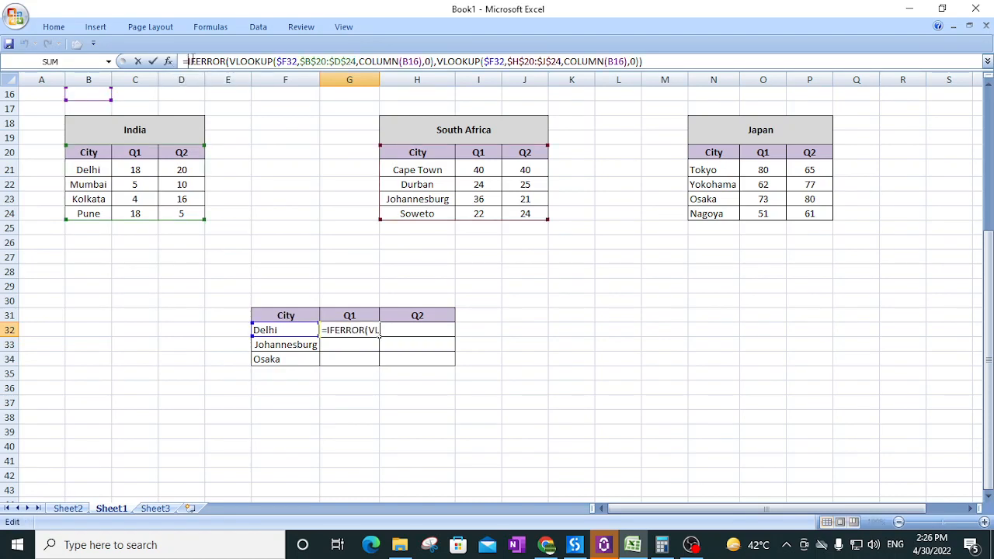
{"action": "type", "text": "I"}
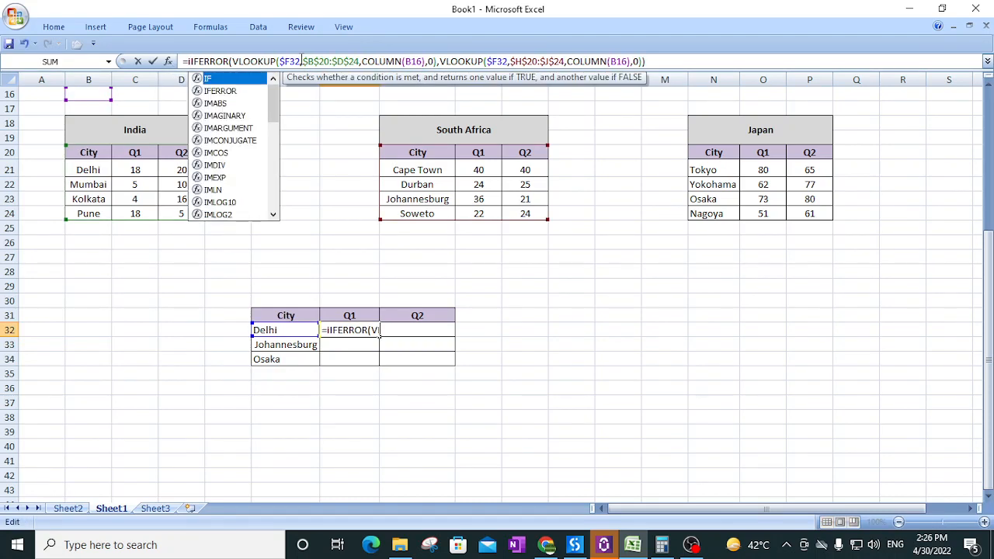
{"action": "key", "text": "Down"}
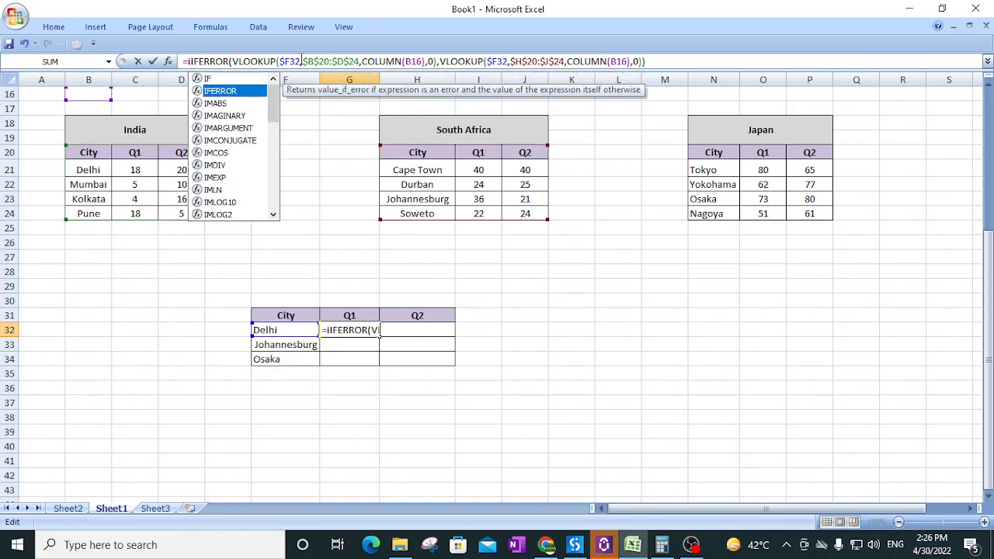
{"action": "key", "text": "Tab"}
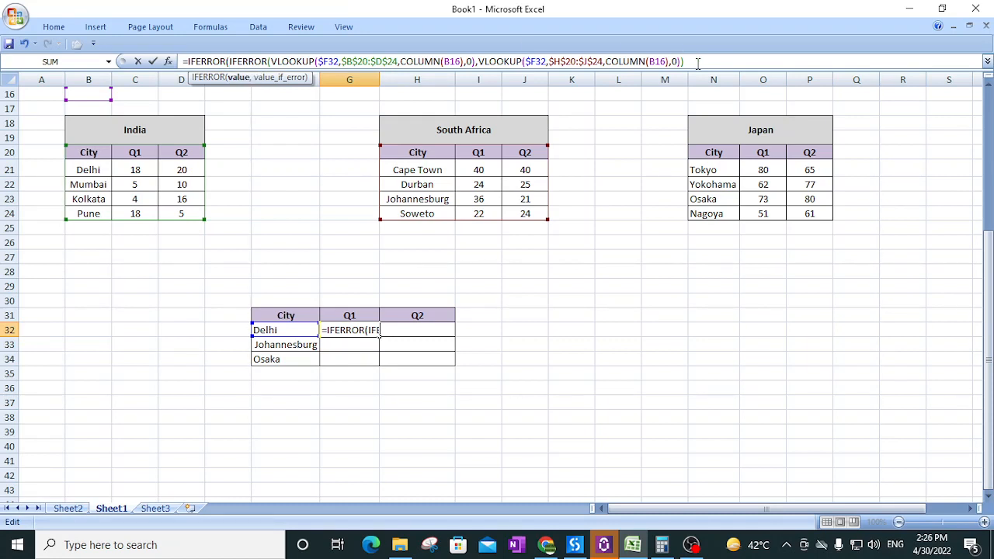
- Add a third VLOOKUP as the outer IFERROR's value_if_error argument, with $F32 as its lookup value
{"action": "type", "text": ",vl"}
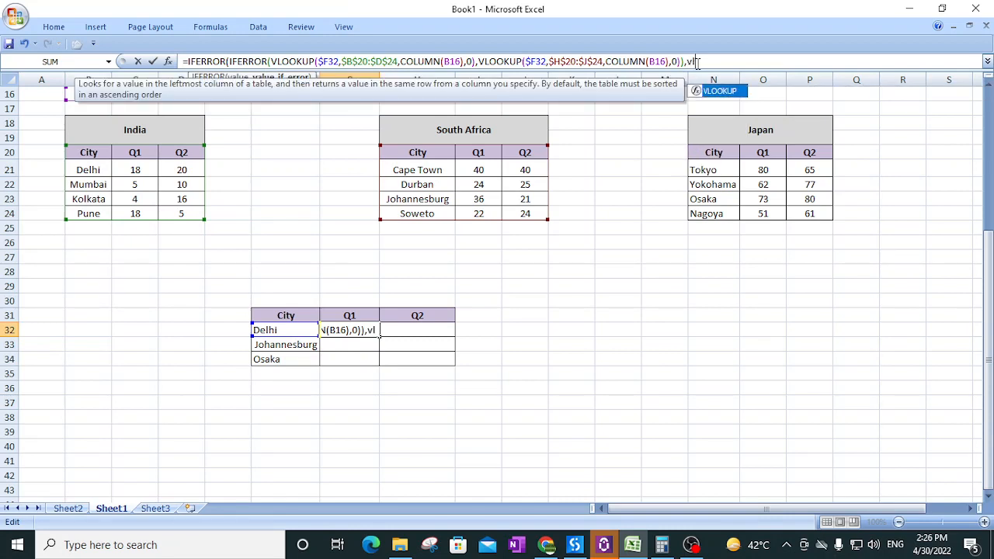
{"action": "key", "text": "Tab"}
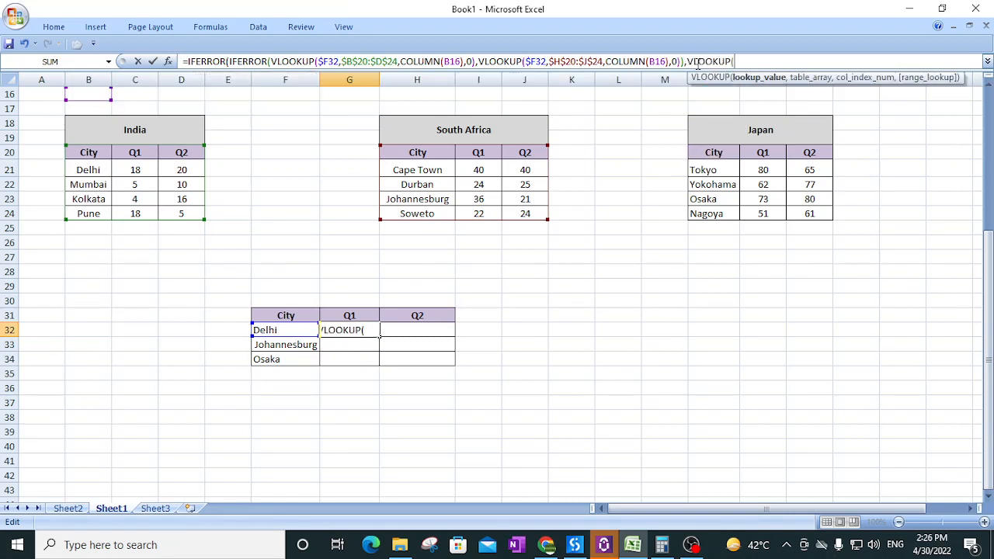
{"action": "left_click", "coordinate": [285, 329]}
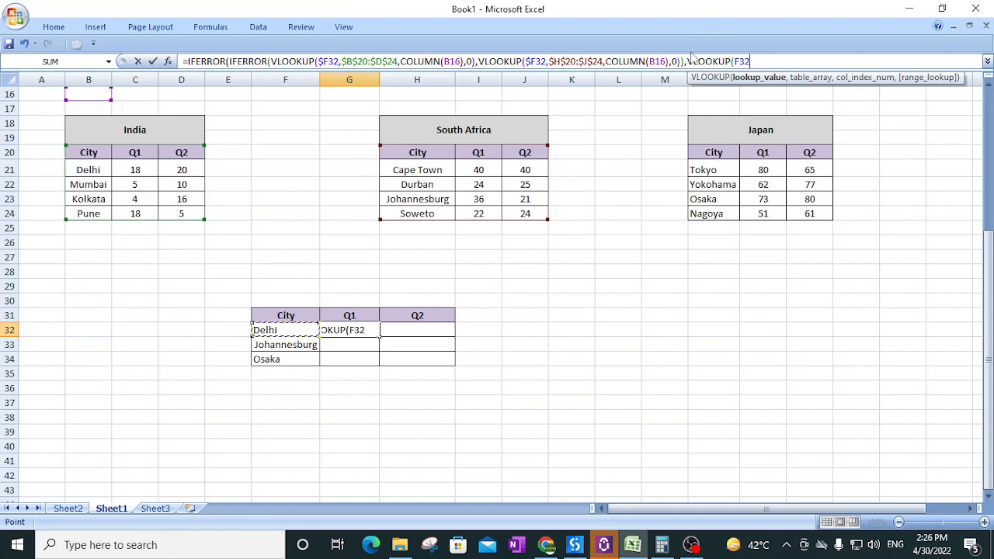
{"action": "key", "text": "F4"}
{"action": "key", "text": "F4"}
{"action": "key", "text": "F4"}
{"action": "type", "text": ","}
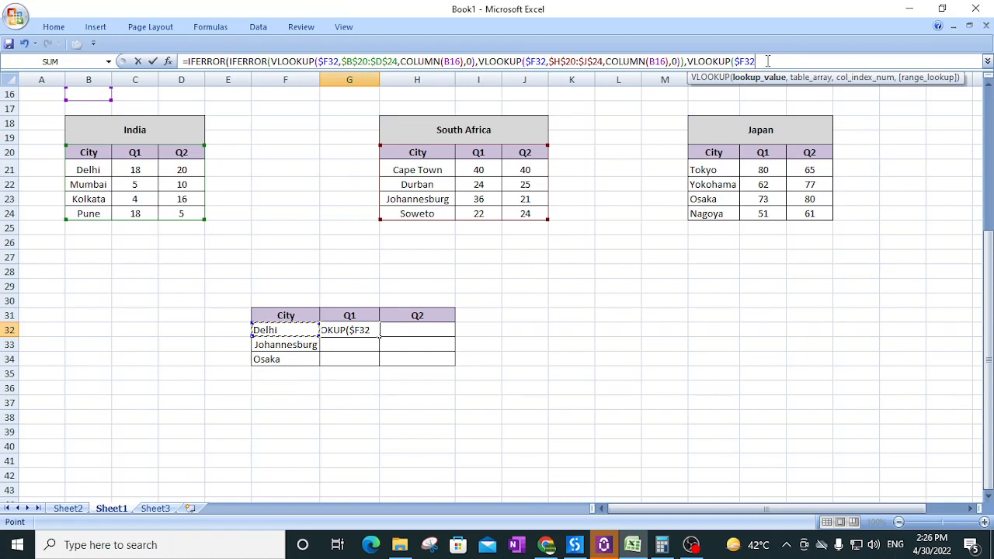
- Set the third VLOOKUP's table array to the Japan table as the absolute range $N$20:$P$24
{"action": "left_click_drag", "start_coordinate": [714, 152], "coordinate": [807, 214]}
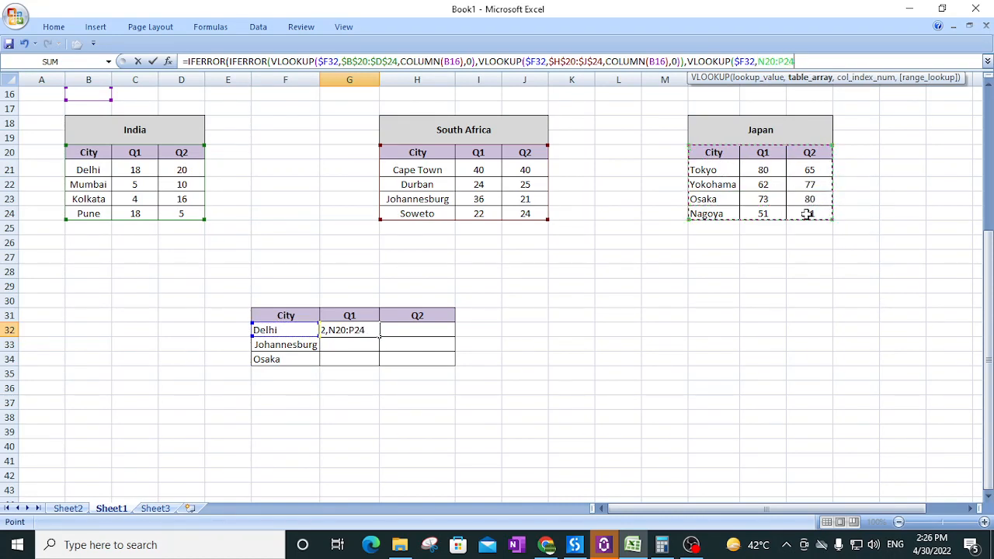
{"action": "key", "text": "F4"}
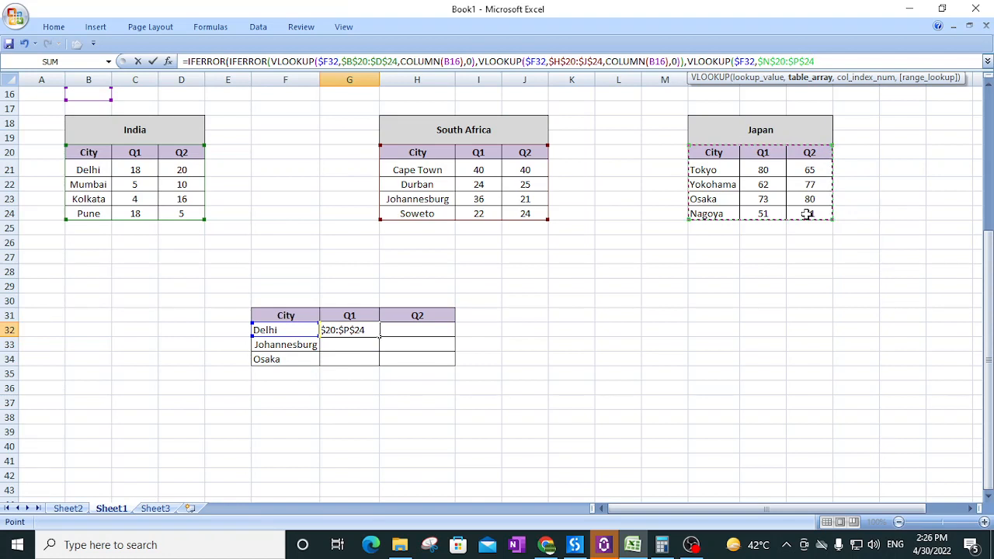
{"action": "type", "text": ","}
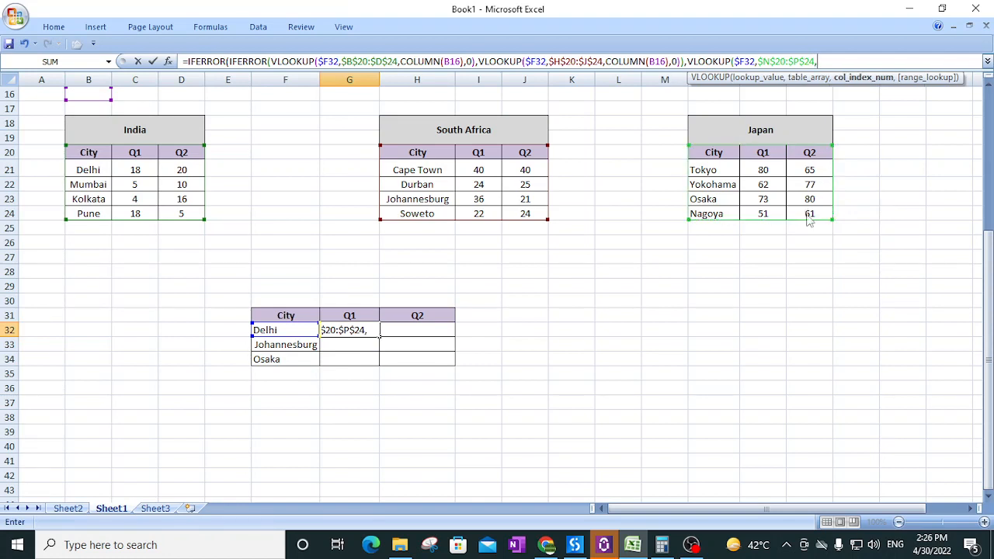
- Complete the G32 formula with COLUMN(B32) as the third VLOOKUP's column index and 0 for an exact match
{"action": "type", "text": "colu"}
{"action": "key", "text": "Tab"}
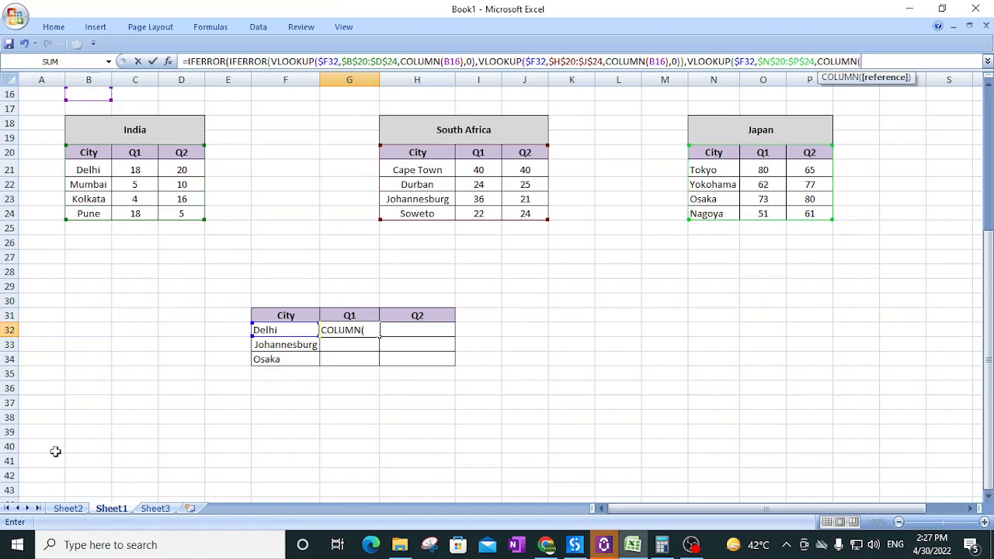
{"action": "left_click", "coordinate": [84, 328]}
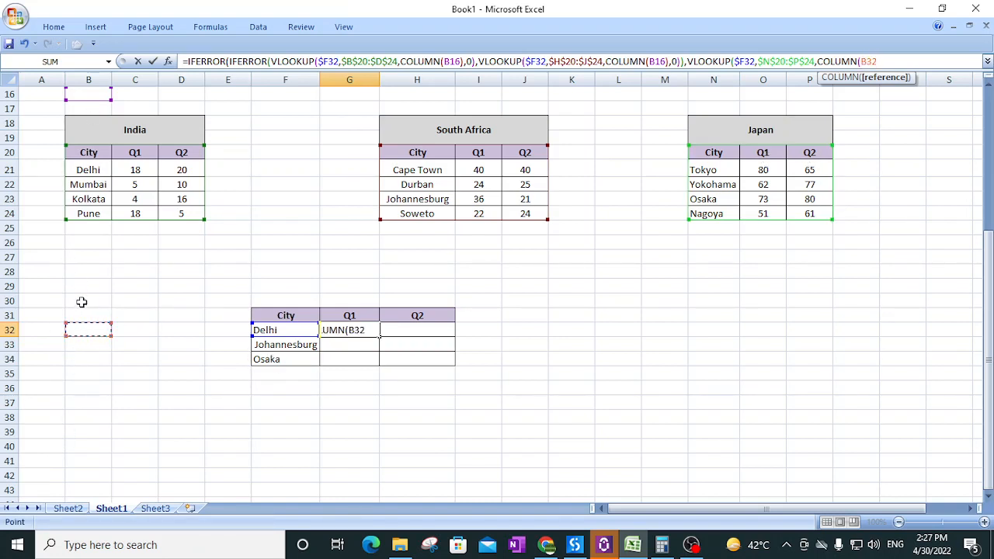
{"action": "type", "text": ")"}
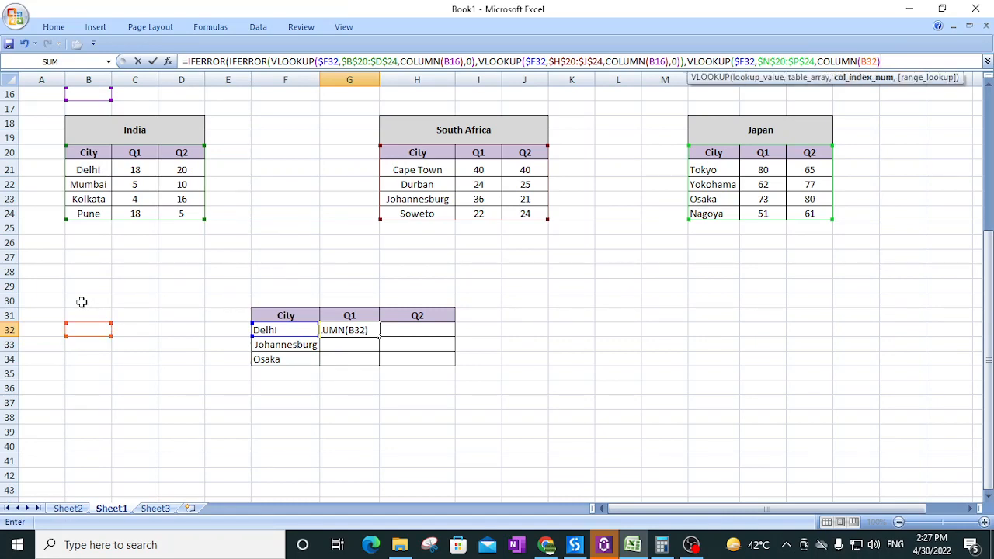
{"action": "type", "text": ",0)"}
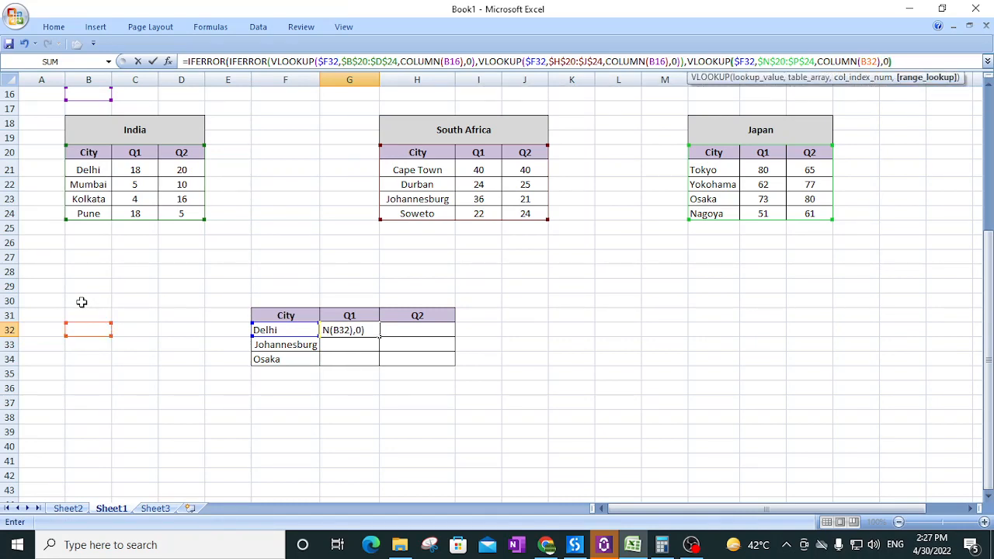
{"action": "key", "text": "Return"}
{"action": "key", "text": "Return"}
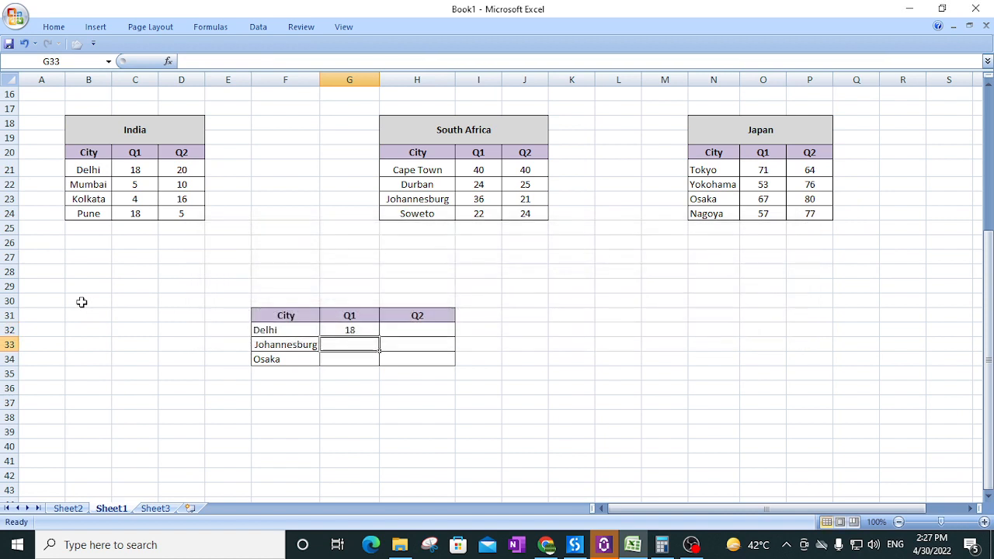
- Fill the nested IFERROR formula from G32 across to H32 and down to row 34
{"action": "left_click", "coordinate": [347, 330]}
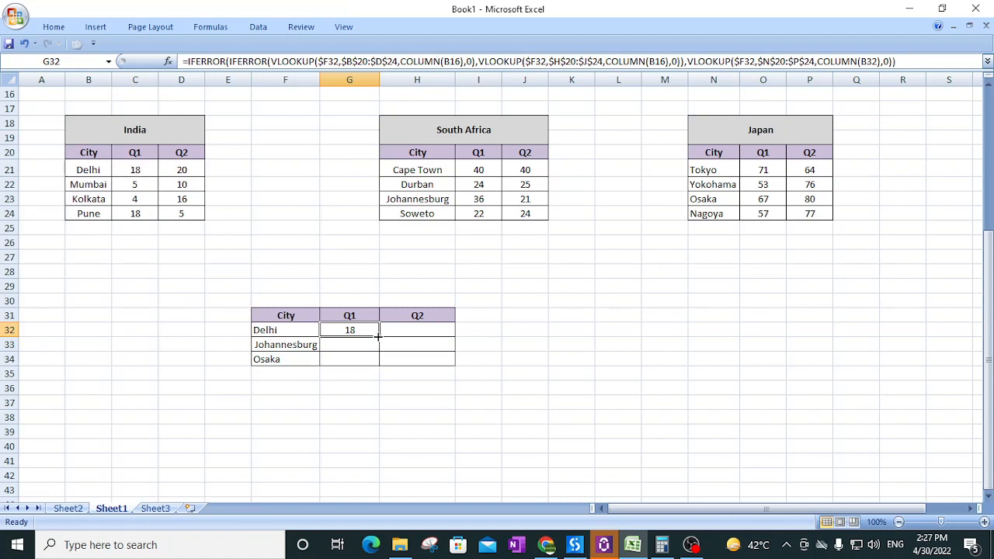
{"action": "left_click_drag", "start_coordinate": [378, 334], "coordinate": [426, 342]}
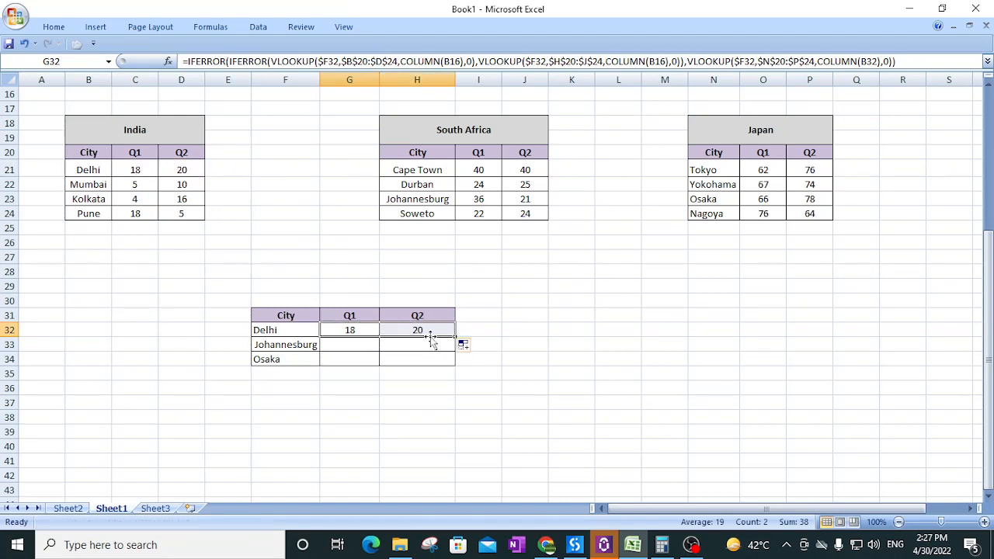
{"action": "left_click_drag", "start_coordinate": [456, 339], "coordinate": [453, 363]}
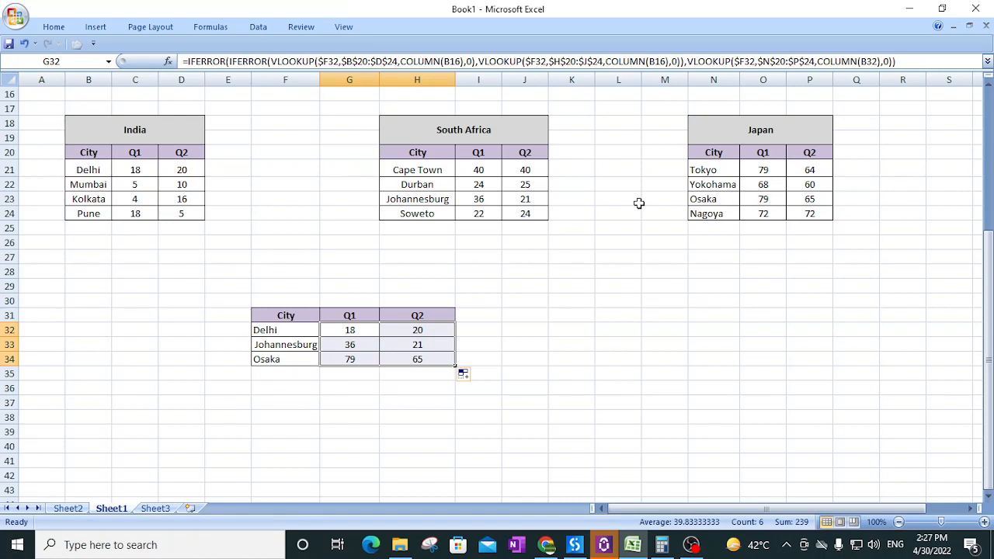
- Copy the city Nagoya from the Japan table into F34 of the lookup table, replacing Osaka
{"action": "left_click", "coordinate": [713, 214]}
{"action": "key", "text": "ctrl+c"}
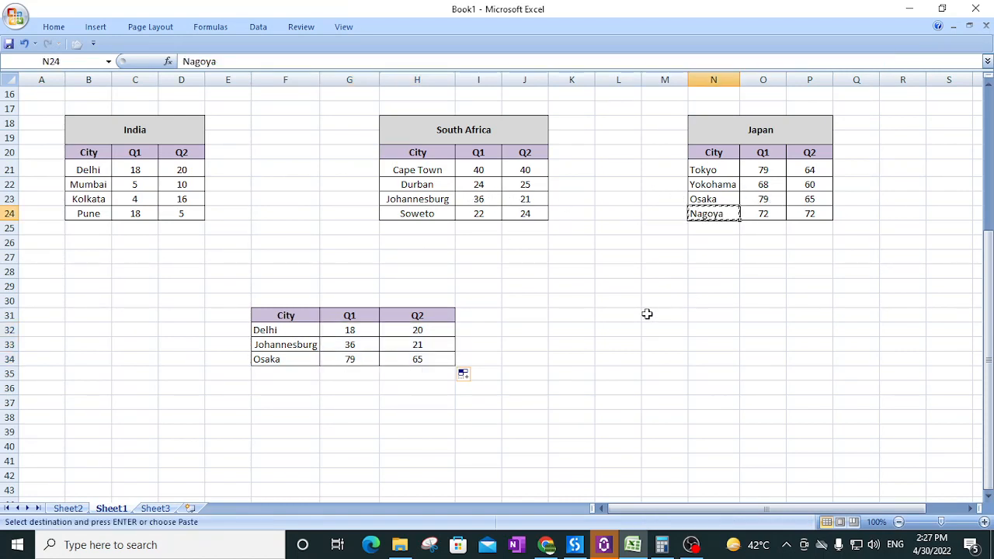
{"action": "left_click", "coordinate": [288, 359]}
{"action": "key", "text": "ctrl+v"}
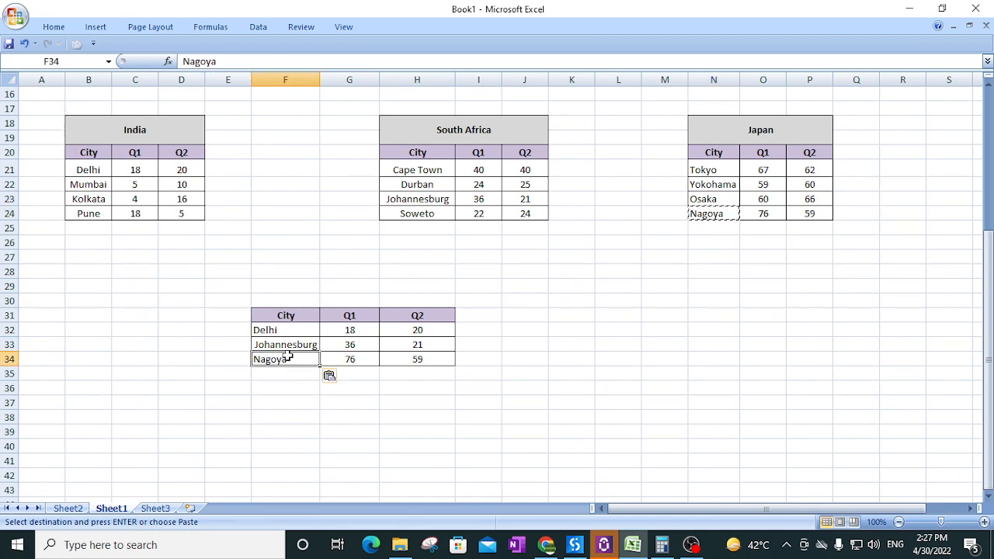
- Finish the paste of Nagoya in F34 and inspect Nagoya's Q1 cell in the Japan table
{"action": "key", "text": "Return"}
{"action": "left_click", "coordinate": [744, 231]}
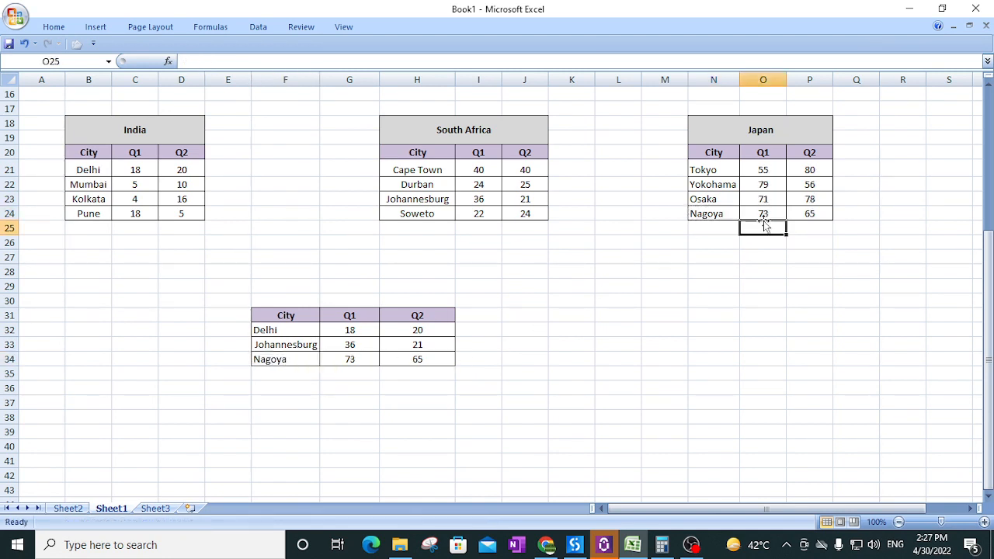
{"action": "left_click", "coordinate": [765, 214]}
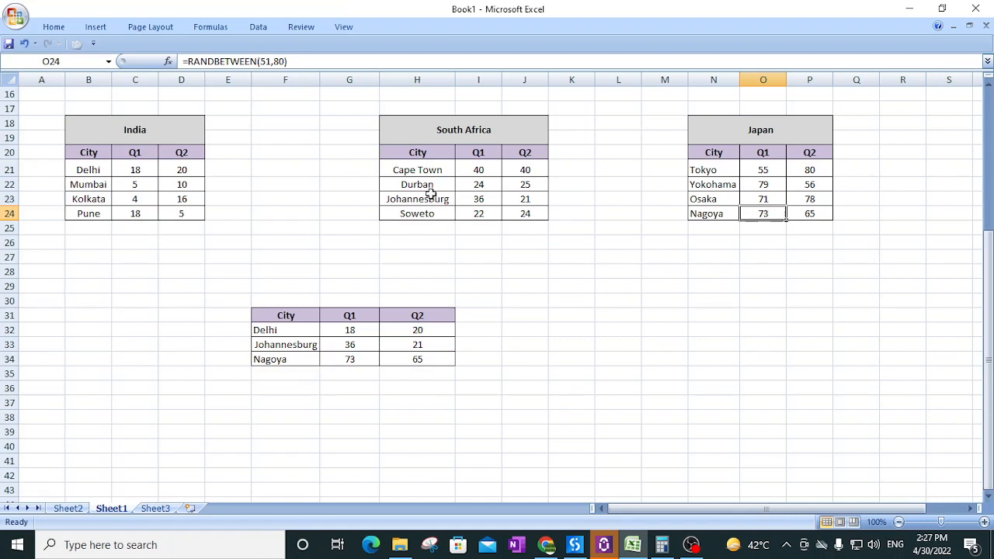
- Copy the city Durban from the South Africa table into F33 of the lookup table, replacing Johannesburg
{"action": "left_click", "coordinate": [288, 344]}
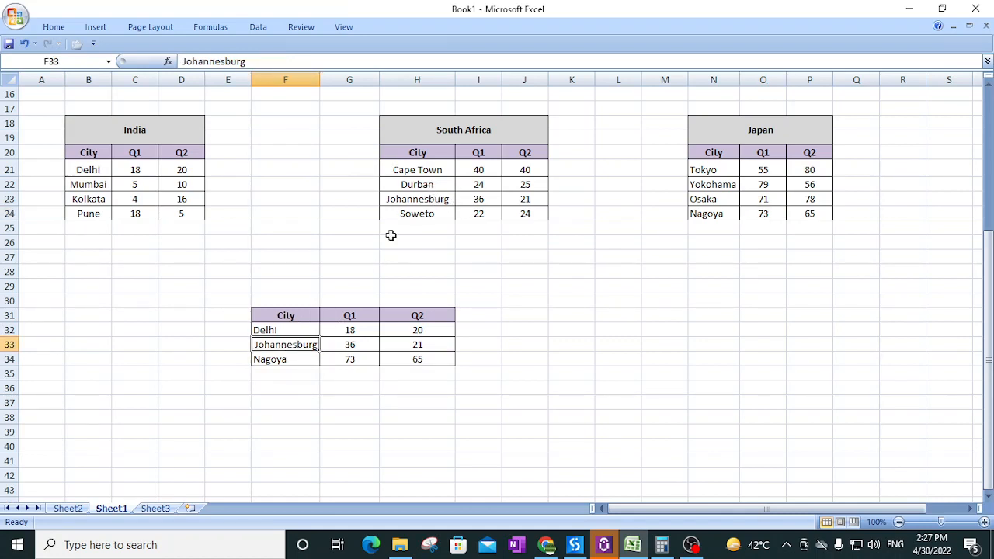
{"action": "left_click", "coordinate": [419, 186]}
{"action": "key", "text": "ctrl+c"}
{"action": "left_click", "coordinate": [287, 343]}
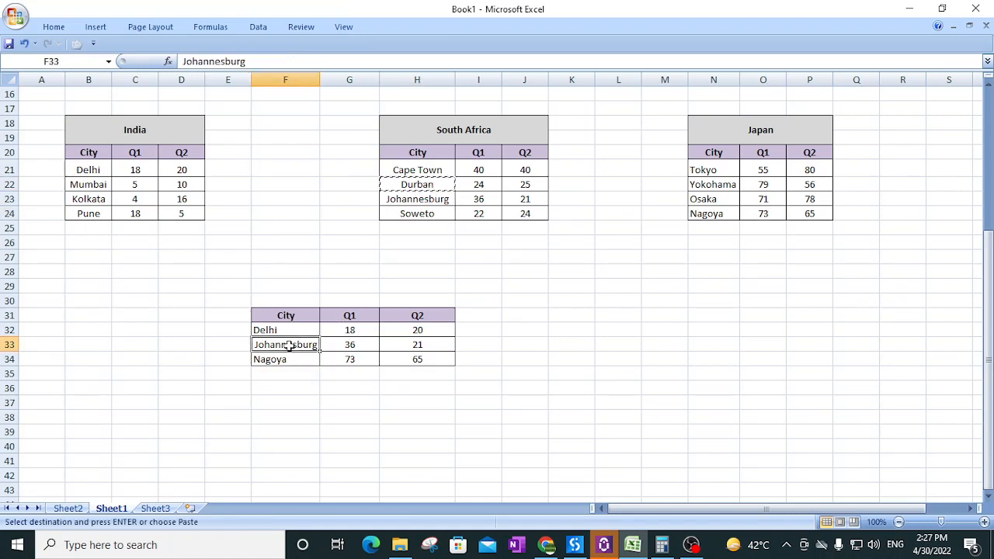
{"action": "key", "text": "ctrl+v"}
{"action": "left_click", "coordinate": [381, 399]}
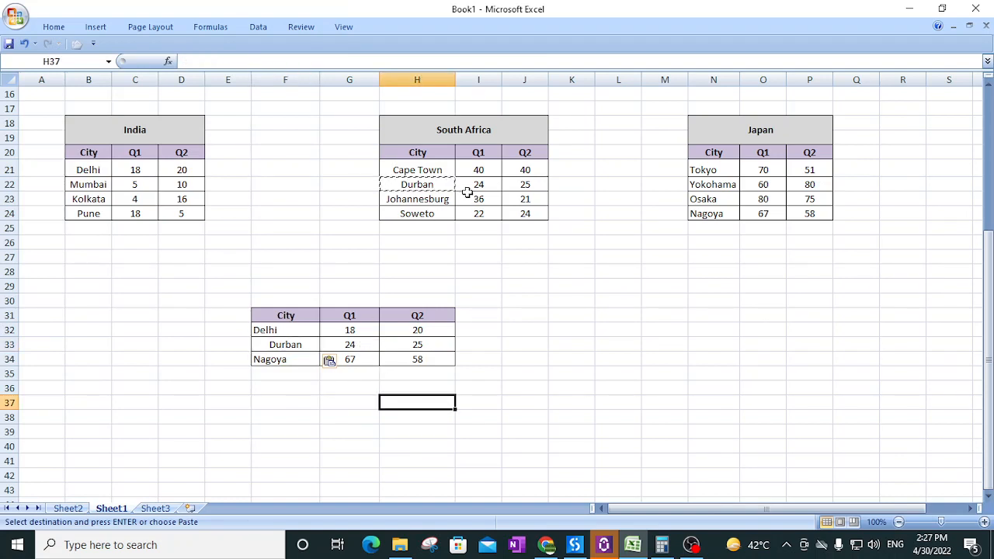
{"action": "key", "text": "Escape"}
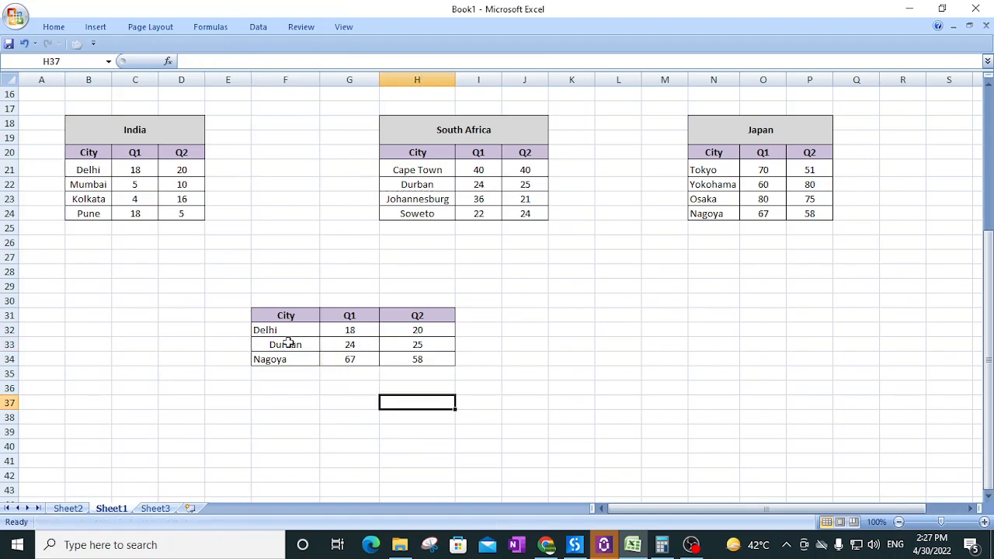
- Center the city names in F32:F34 of the lookup table horizontally
{"action": "left_click_drag", "start_coordinate": [277, 330], "coordinate": [276, 358]}
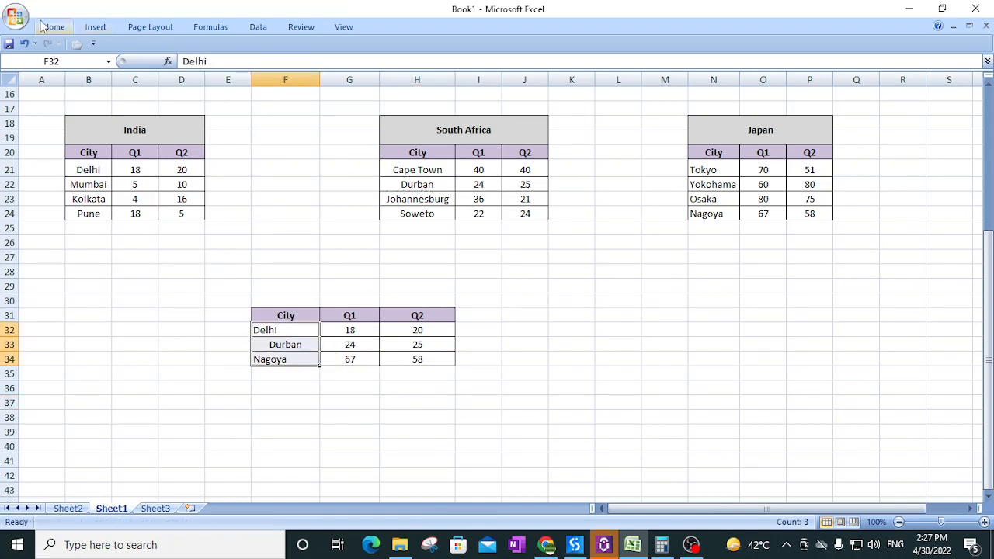
{"action": "left_click", "coordinate": [68, 31]}
{"action": "left_click", "coordinate": [287, 73]}
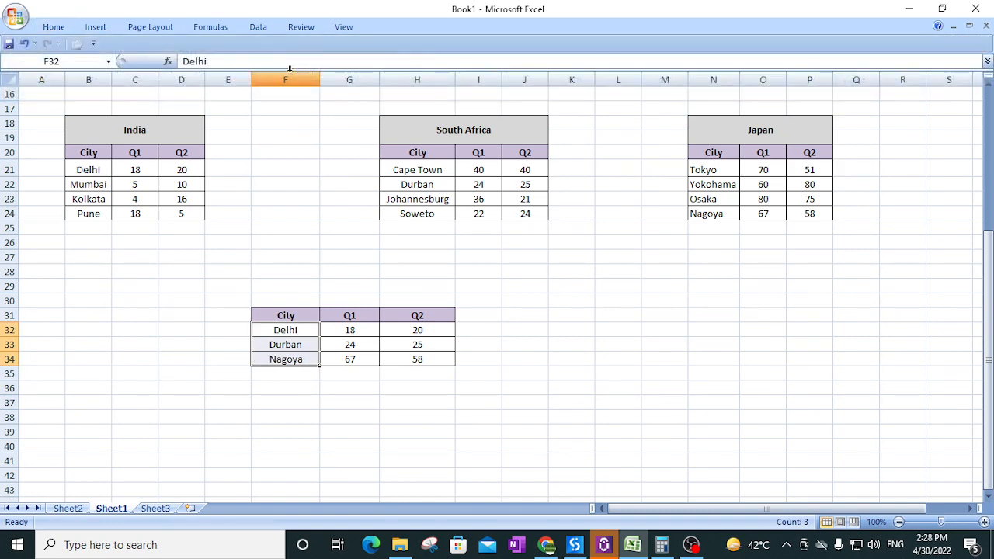
{"action": "left_click", "coordinate": [515, 298]}
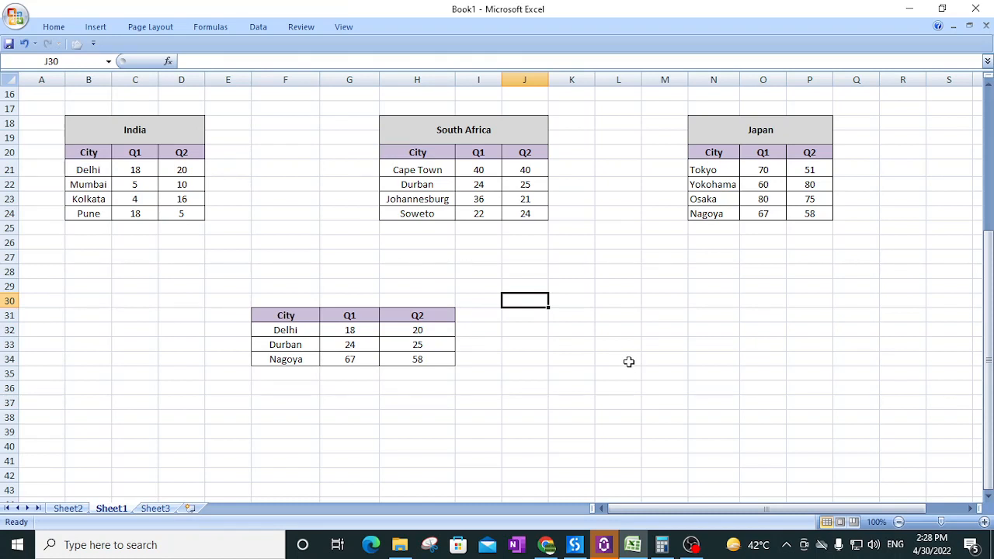
- Review the complete nested IFERROR formula of G32 in an enlarged formula bar, then restore the bar's height
{"action": "left_click", "coordinate": [350, 329]}
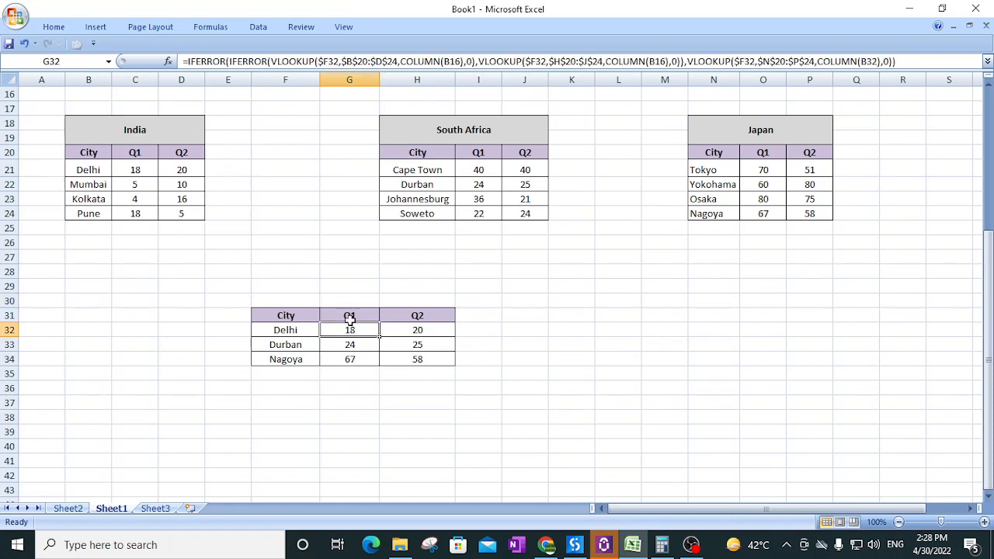
{"action": "left_click", "coordinate": [986, 62]}
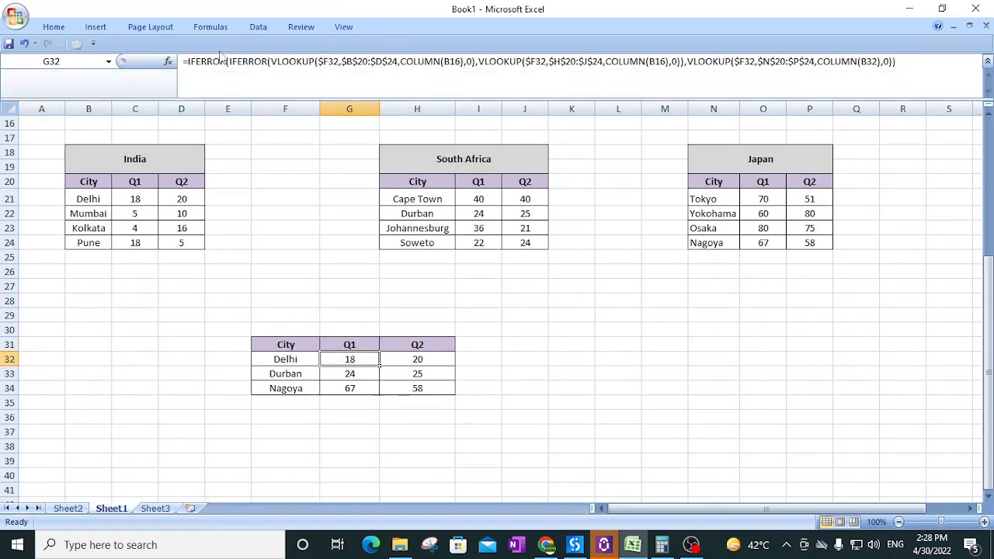
{"action": "left_click_drag", "start_coordinate": [187, 59], "coordinate": [818, 79]}
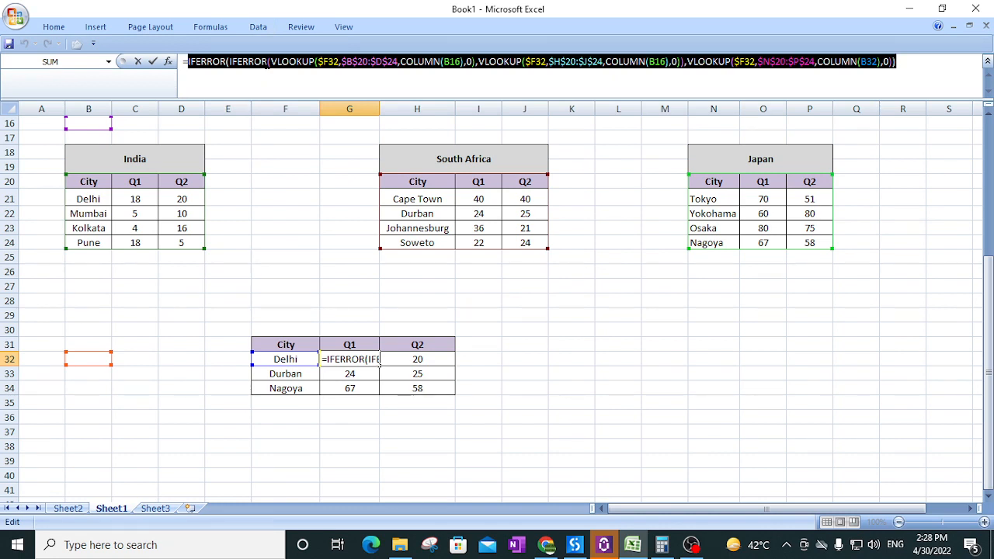
{"action": "key", "text": "Escape"}
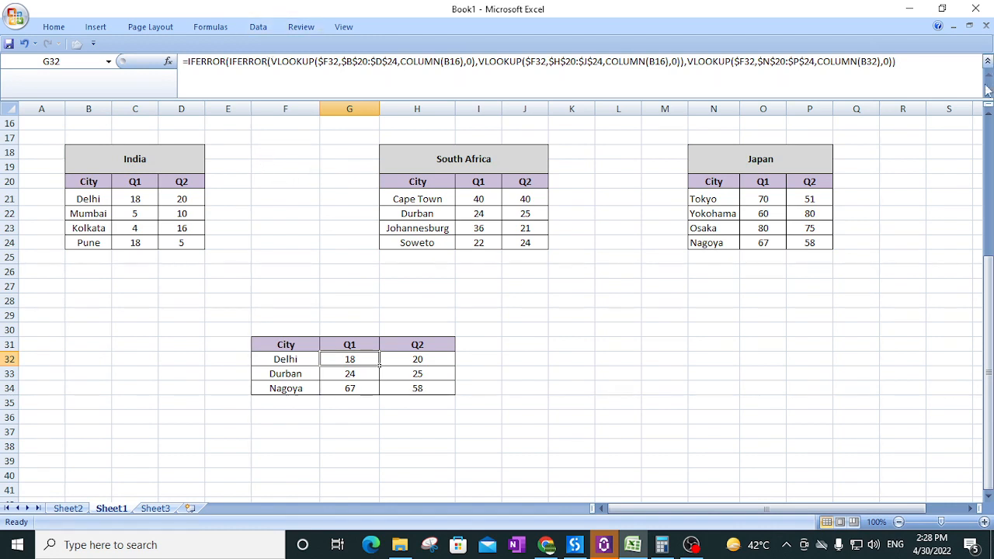
{"action": "left_click_drag", "start_coordinate": [970, 91], "coordinate": [970, 74]}
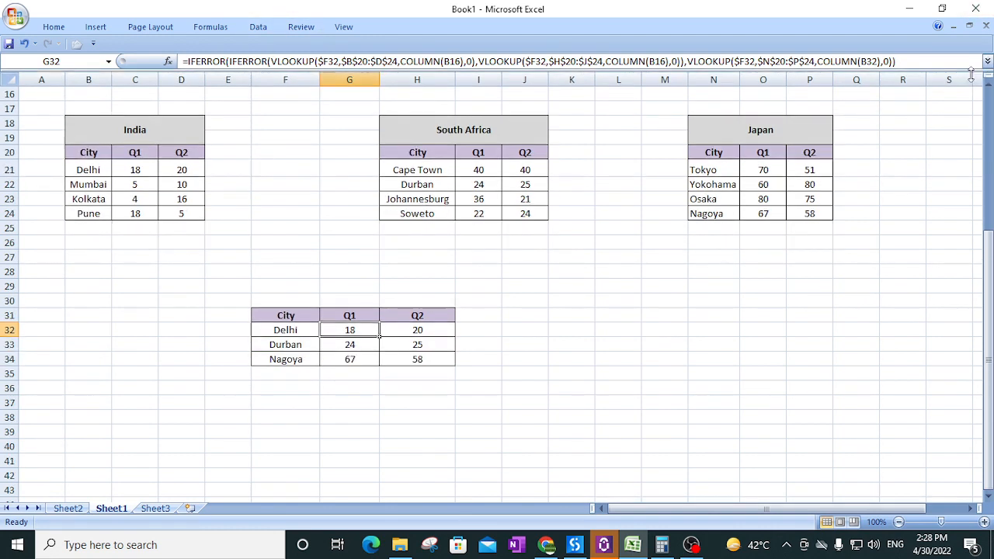
- Compare the India and South Africa table ranges with the first VLOOKUP's lookup value and table array in G32
{"action": "left_click_drag", "start_coordinate": [92, 151], "coordinate": [176, 212]}
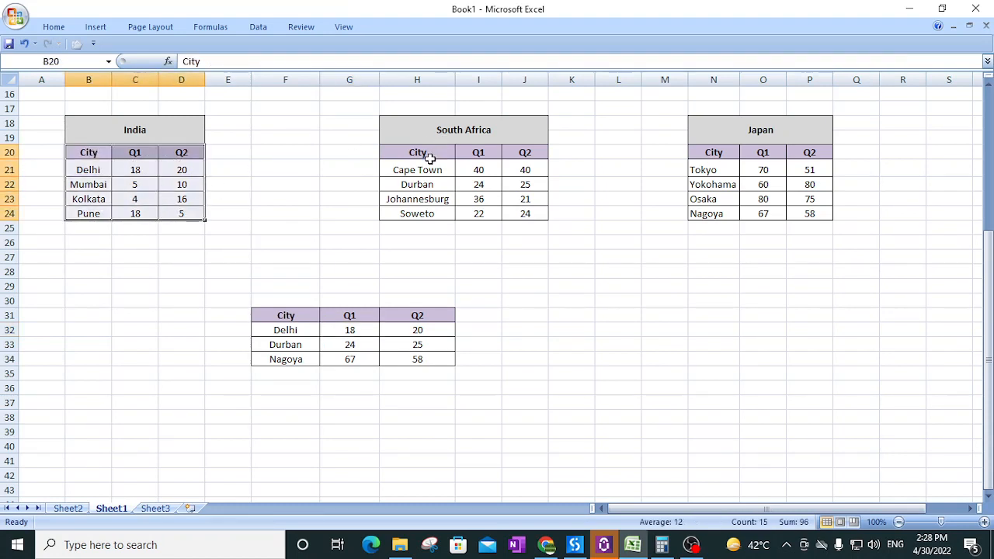
{"action": "left_click_drag", "start_coordinate": [421, 155], "coordinate": [523, 215]}
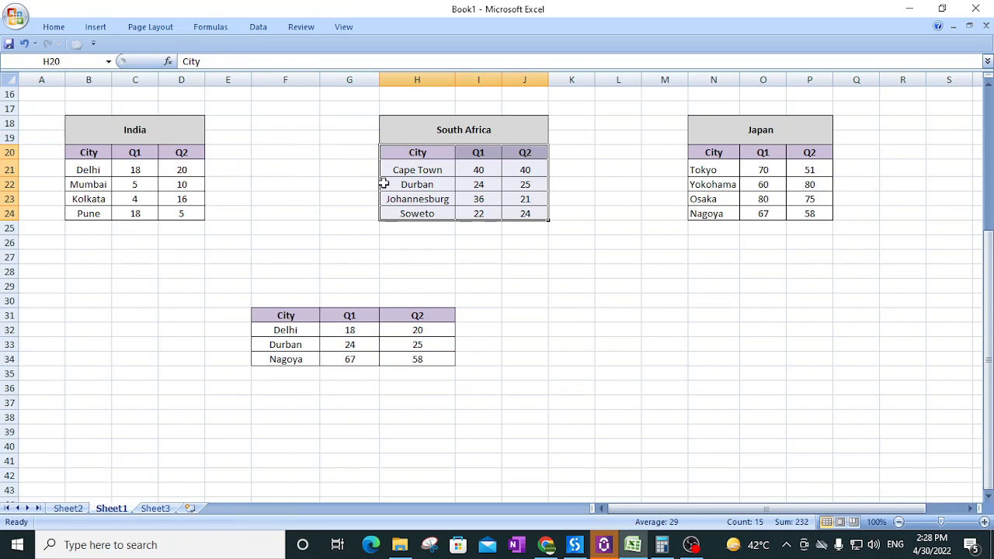
{"action": "left_click", "coordinate": [353, 329]}
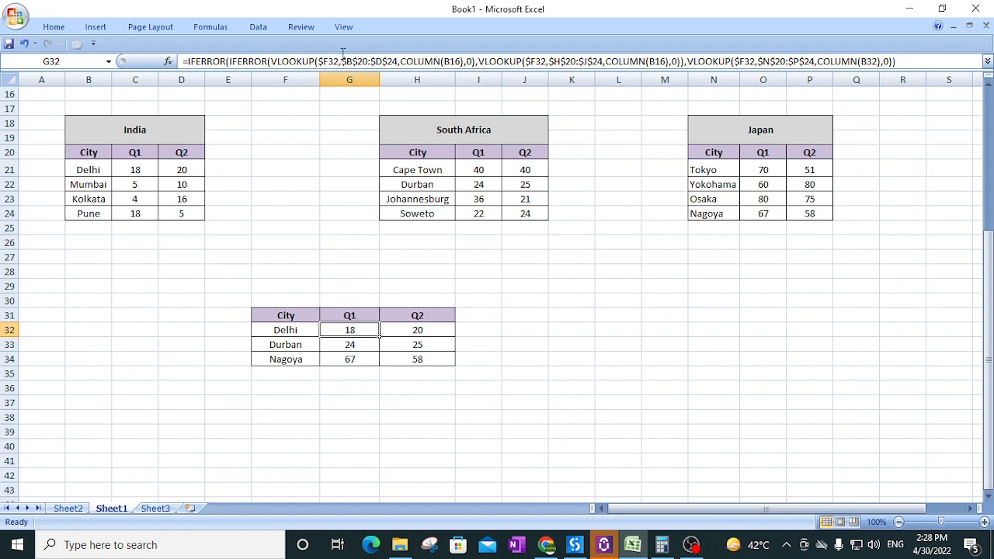
{"action": "left_click_drag", "start_coordinate": [322, 61], "coordinate": [397, 60]}
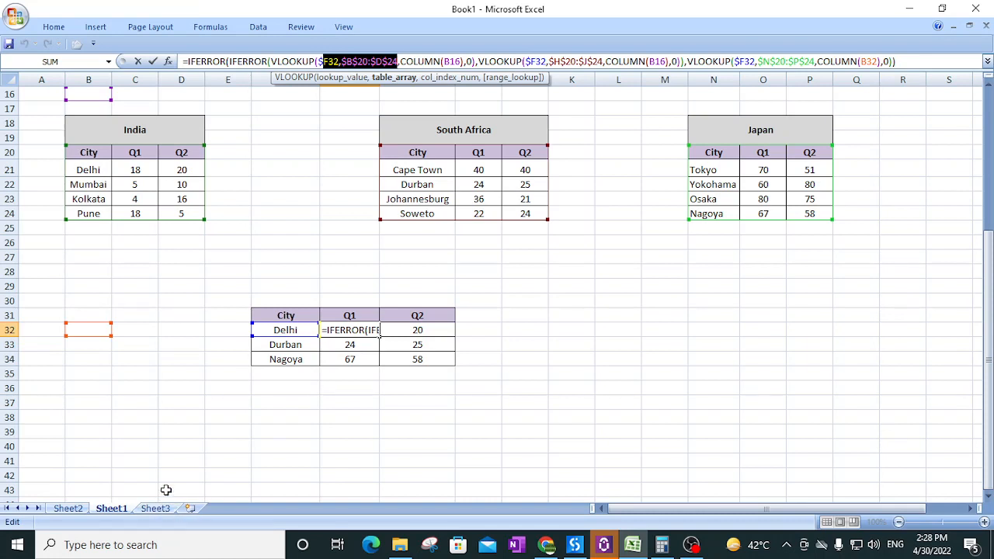
{"action": "key", "text": "Escape"}
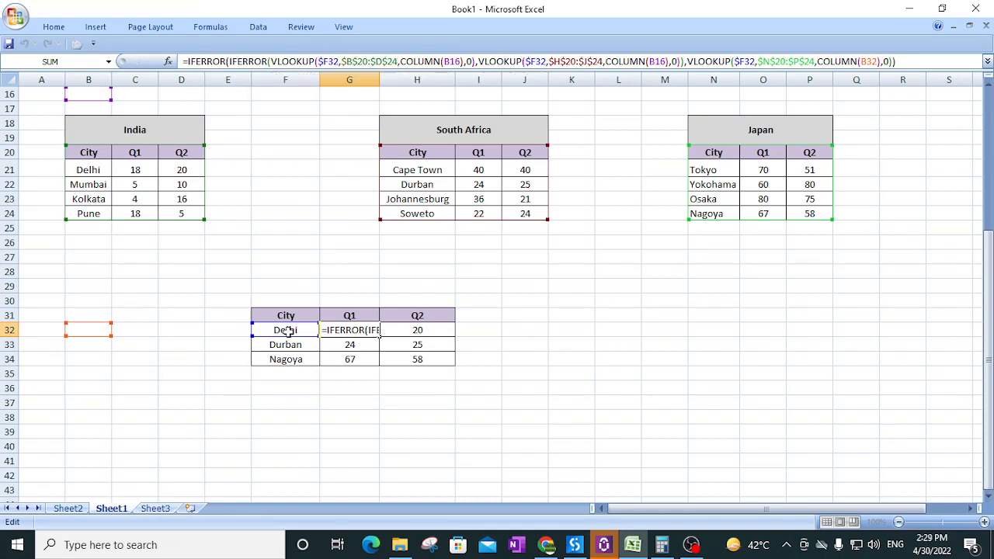